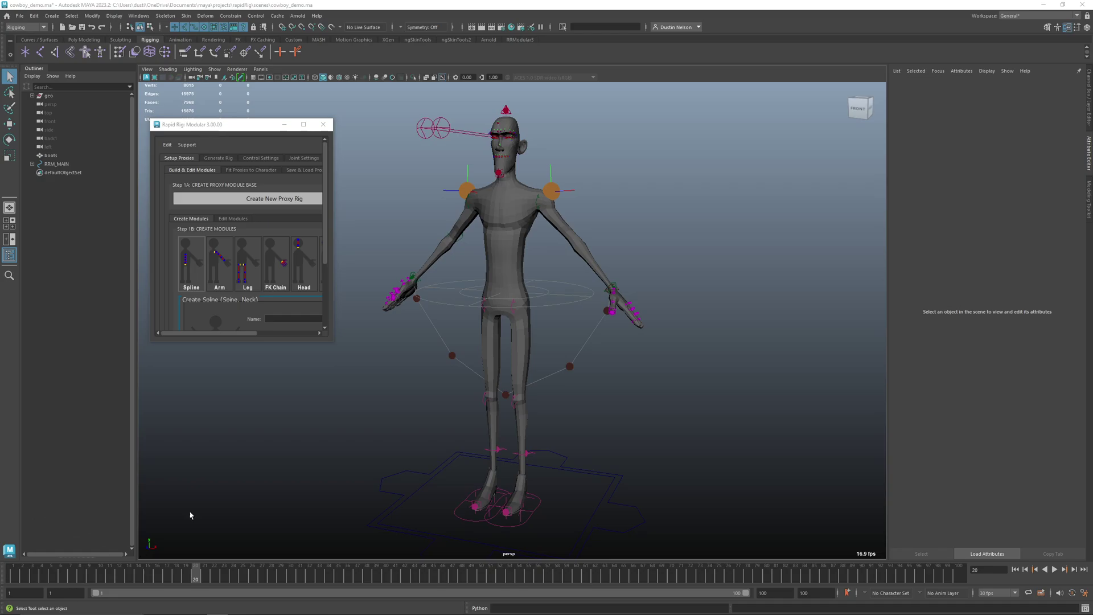
Enlarge the Rapid Rig Modular window and start a new proxy rig past the existing-proxies warning.
{"action": "left_click_drag", "start_coordinate": [333, 340], "coordinate": [423, 445]}
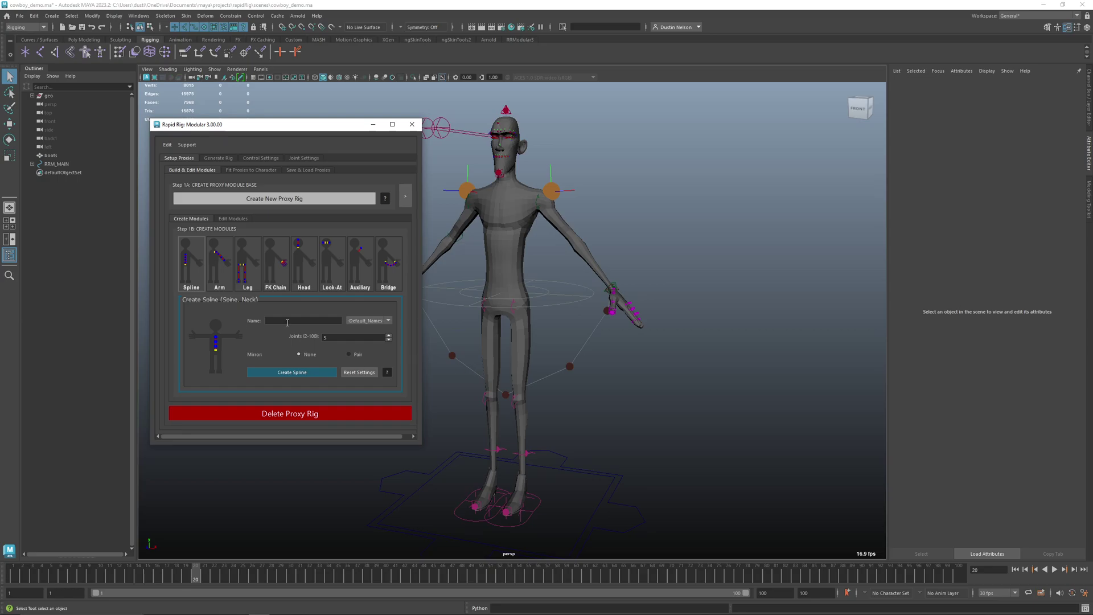
{"action": "left_click", "coordinate": [354, 199]}
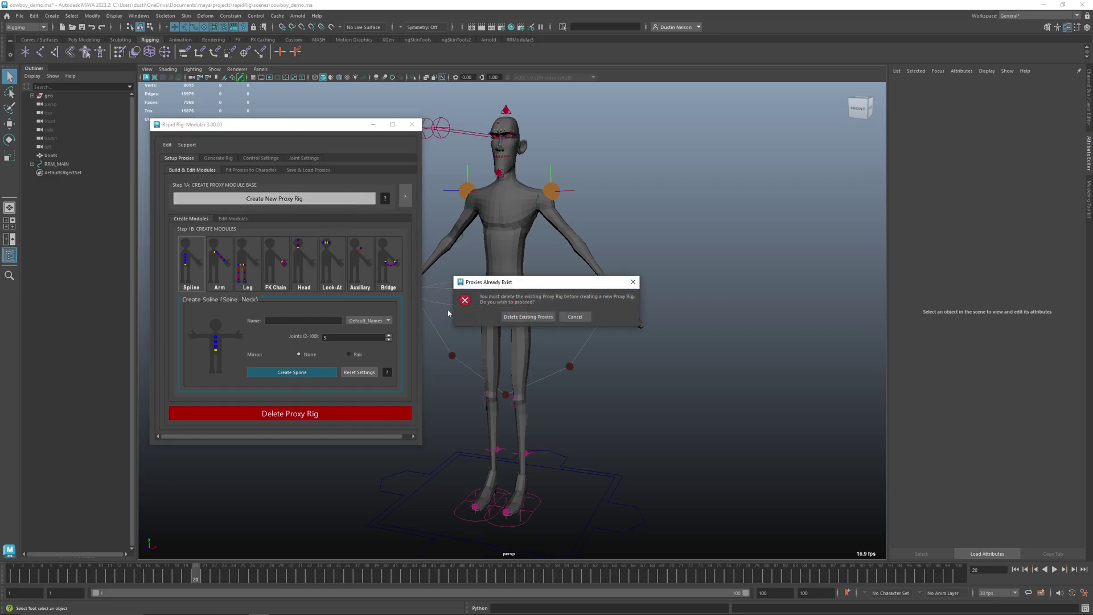
{"action": "left_click", "coordinate": [528, 317]}
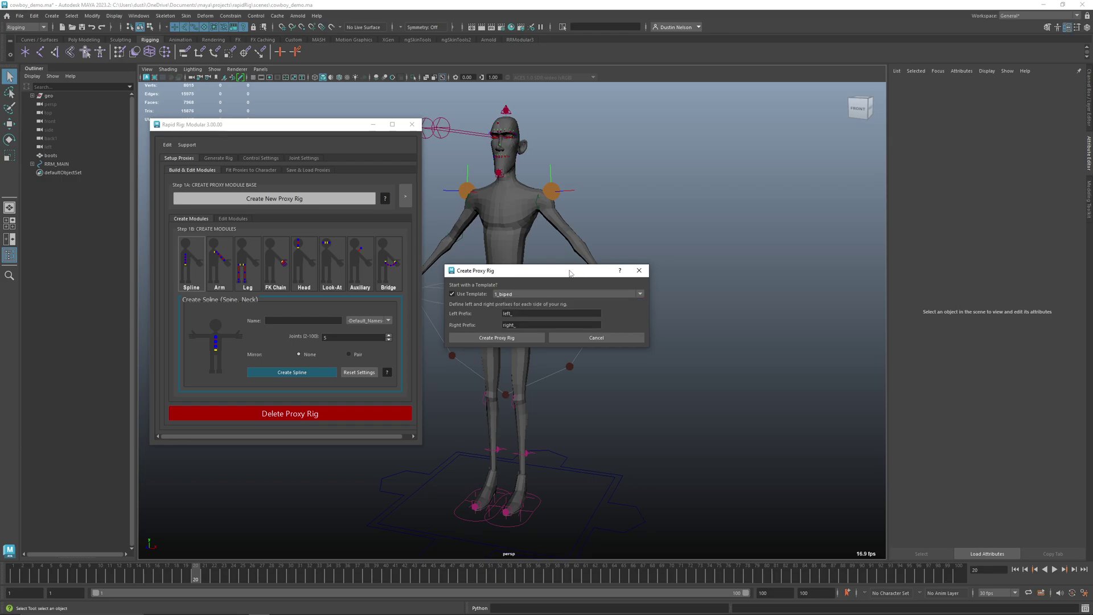
Cancel the Create Proxy Rig dialog and switch Rapid Rig to the Edit Modules tab.
{"action": "left_click", "coordinate": [615, 338]}
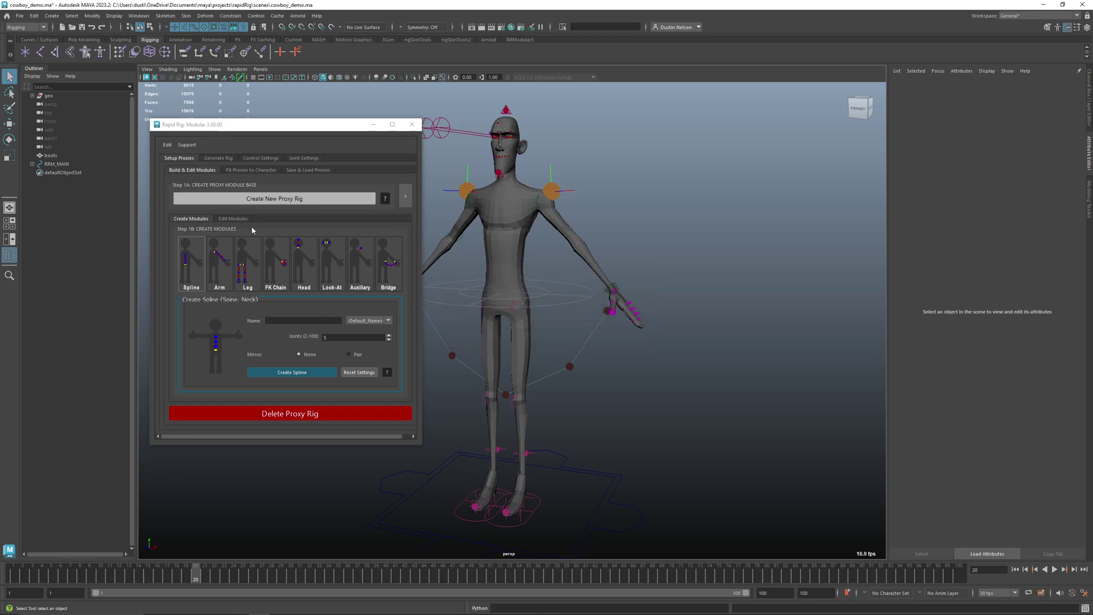
{"action": "left_click", "coordinate": [235, 218]}
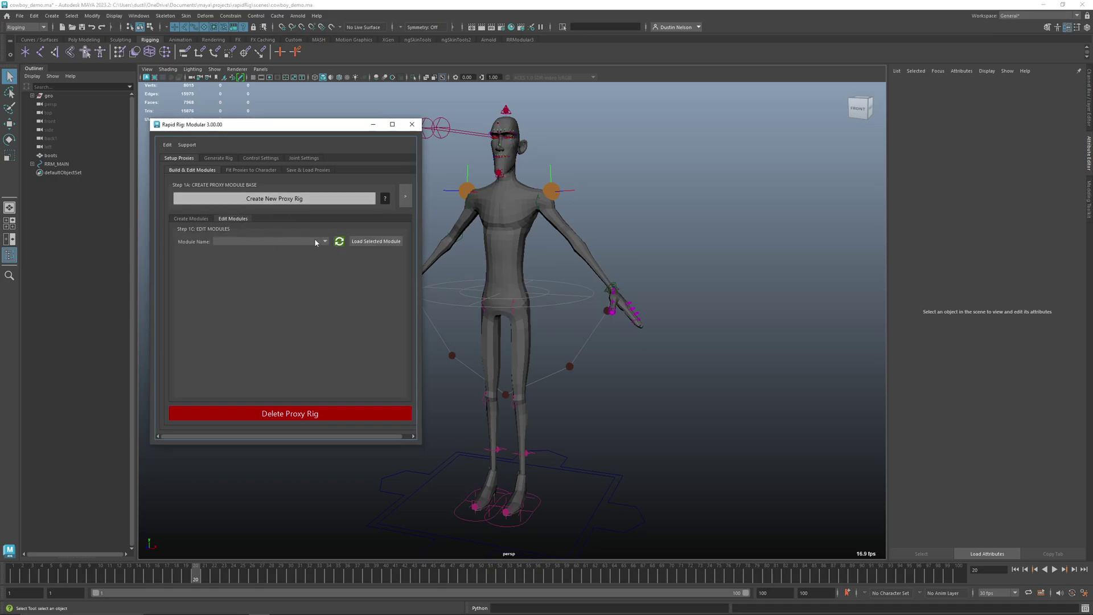
{"action": "scroll", "coordinate": [650, 255], "scroll_direction": "down", "scroll_amount": 5}
{"action": "left_click_drag", "start_coordinate": [671, 305], "coordinate": [598, 313], "text": "alt"}
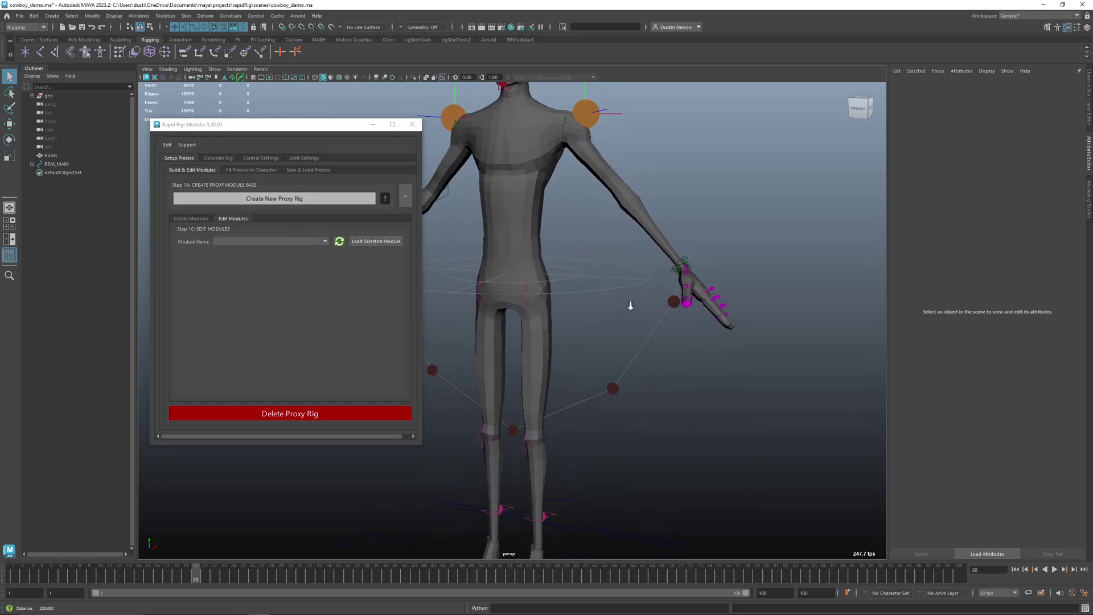
{"action": "scroll", "coordinate": [598, 314], "scroll_direction": "up", "scroll_amount": 5}
{"action": "left_click_drag", "start_coordinate": [654, 288], "coordinate": [581, 288], "text": "alt"}
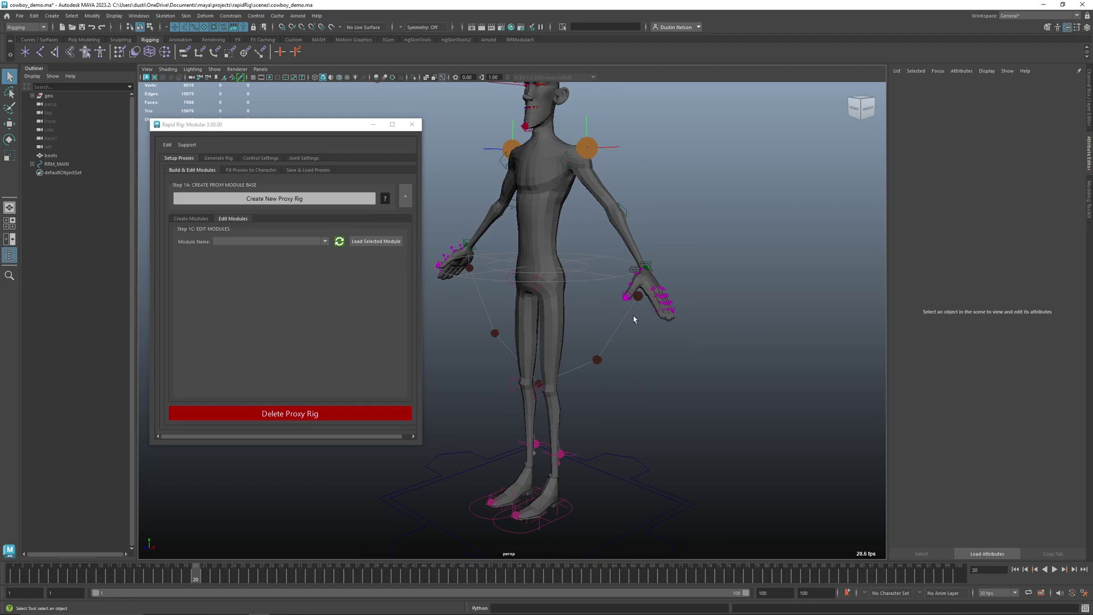
{"action": "left_click_drag", "start_coordinate": [654, 334], "coordinate": [651, 413], "text": "alt"}
Select the left knee control of the leg proxy and show the Channel Box.
{"action": "left_click", "coordinate": [556, 444]}
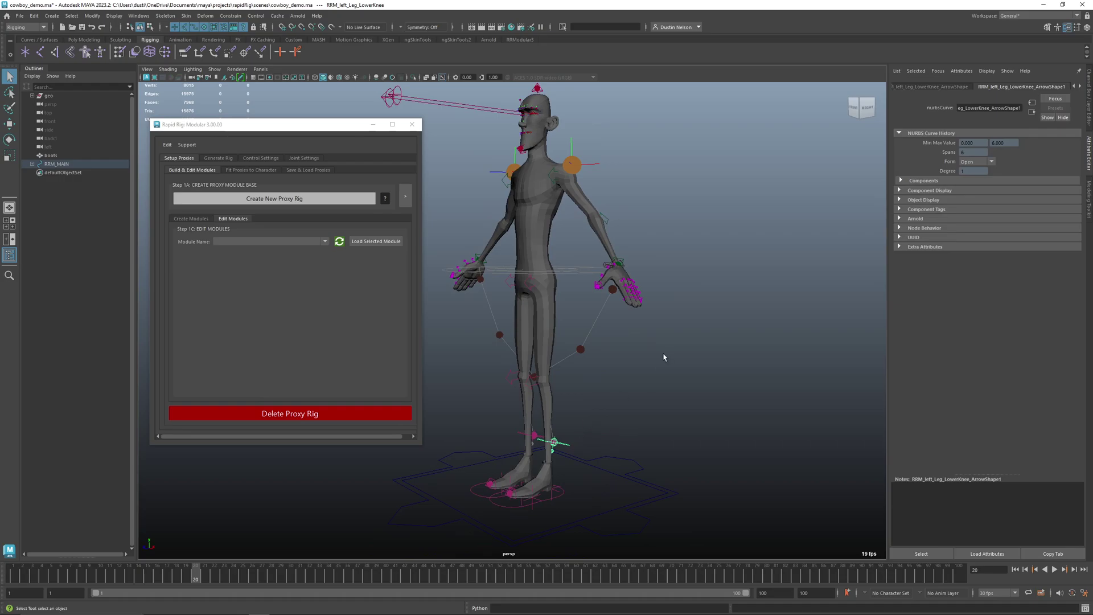
{"action": "left_click_drag", "start_coordinate": [610, 366], "coordinate": [547, 393], "text": "alt"}
{"action": "key", "text": "ctrl+a"}
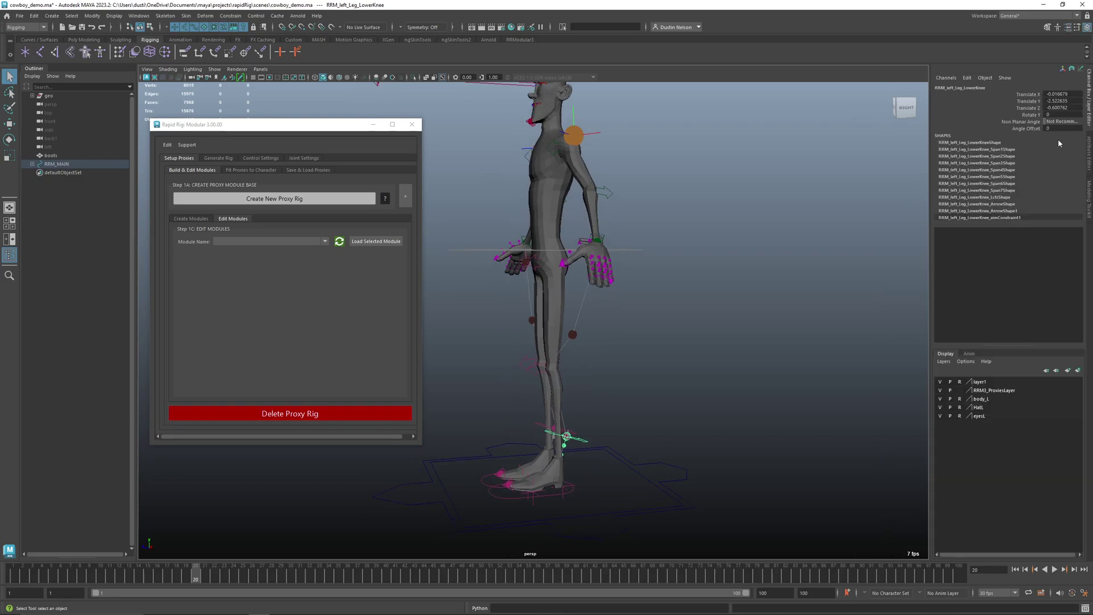
{"action": "scroll", "coordinate": [611, 320], "scroll_direction": "up", "scroll_amount": 3}
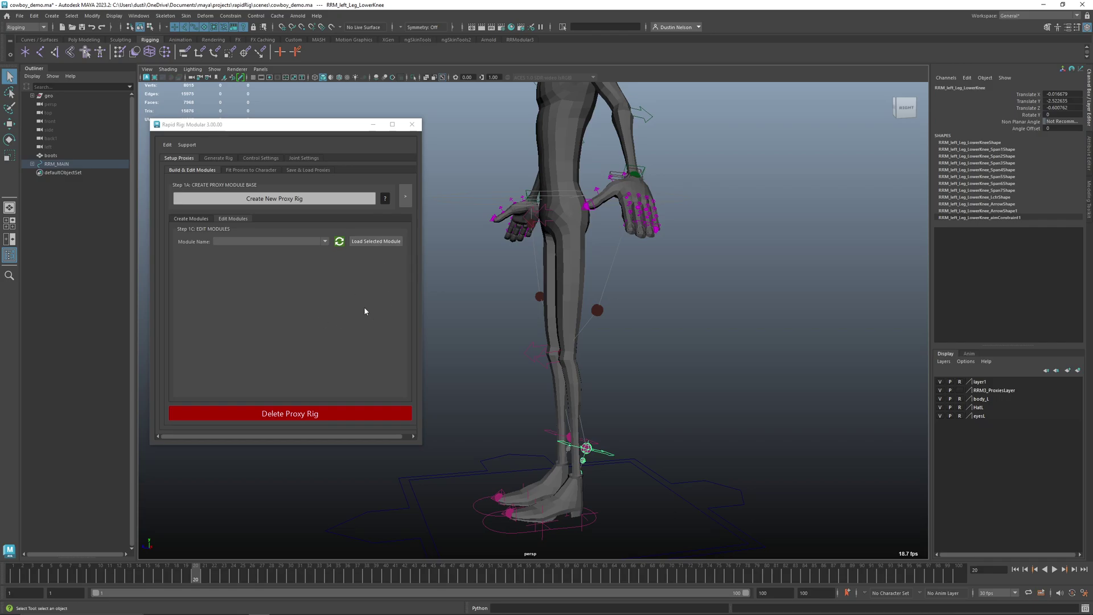
Load the selected leg module for editing, checking the Module Name list.
{"action": "left_click", "coordinate": [380, 243]}
{"action": "left_click", "coordinate": [317, 245]}
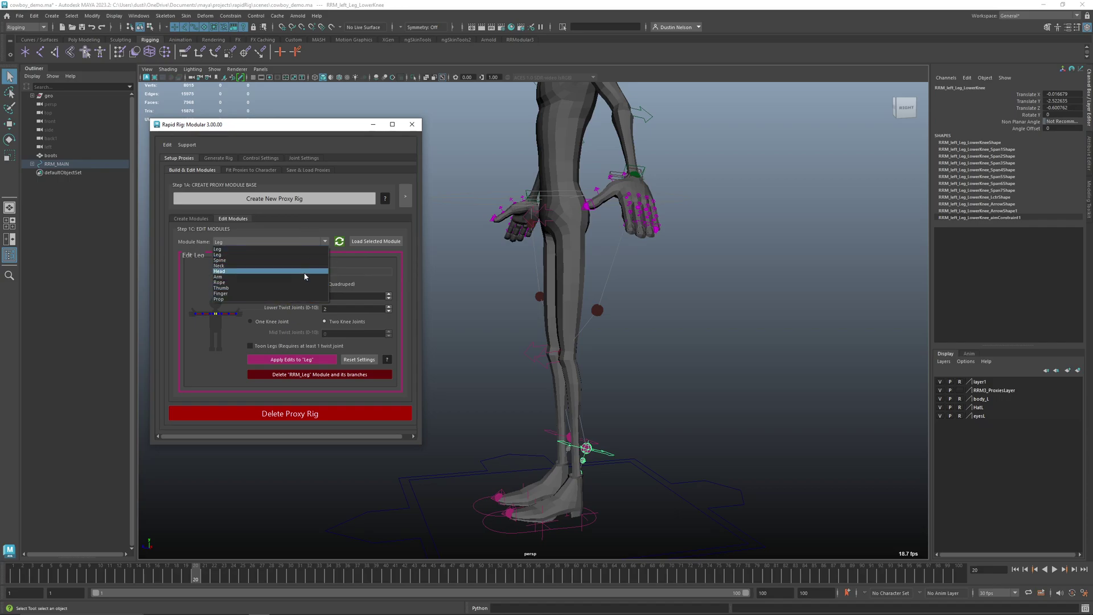
{"action": "left_click", "coordinate": [340, 244]}
{"action": "left_click", "coordinate": [340, 242]}
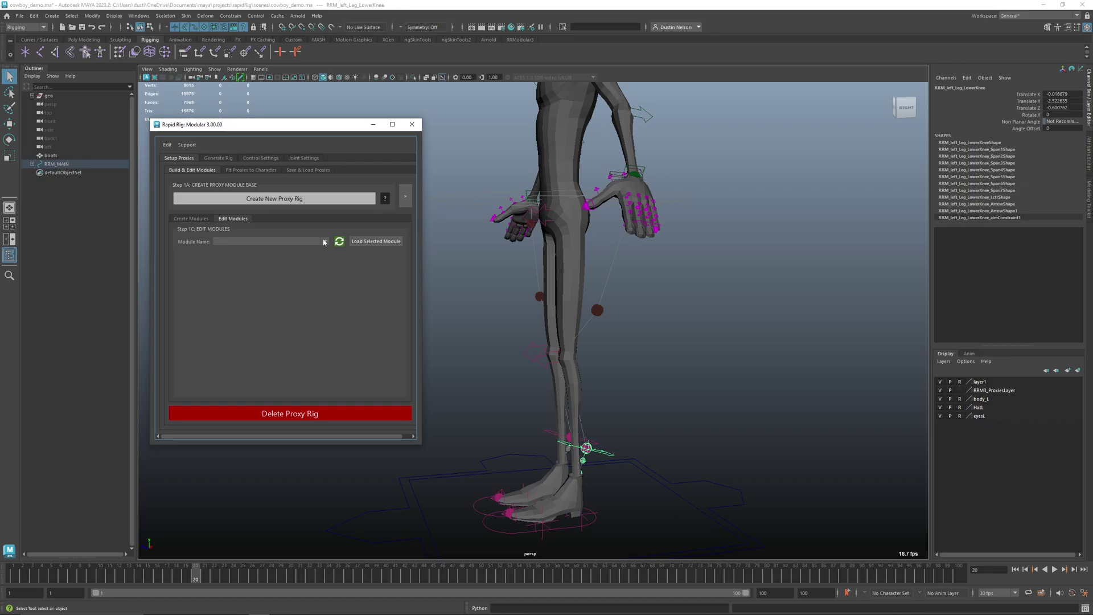
{"action": "left_click", "coordinate": [325, 242]}
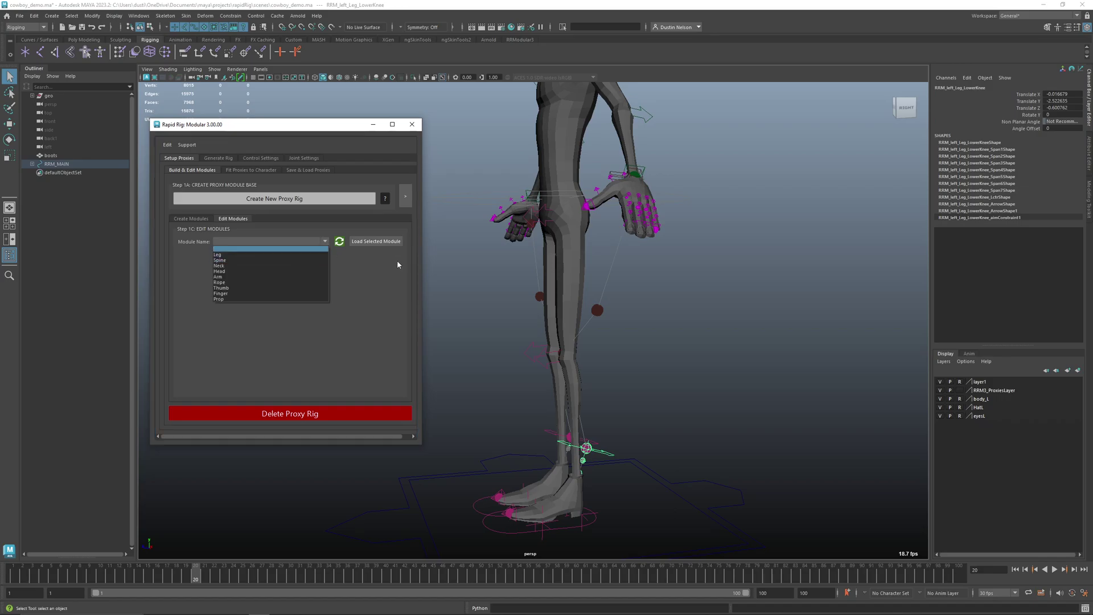
{"action": "left_click", "coordinate": [474, 322]}
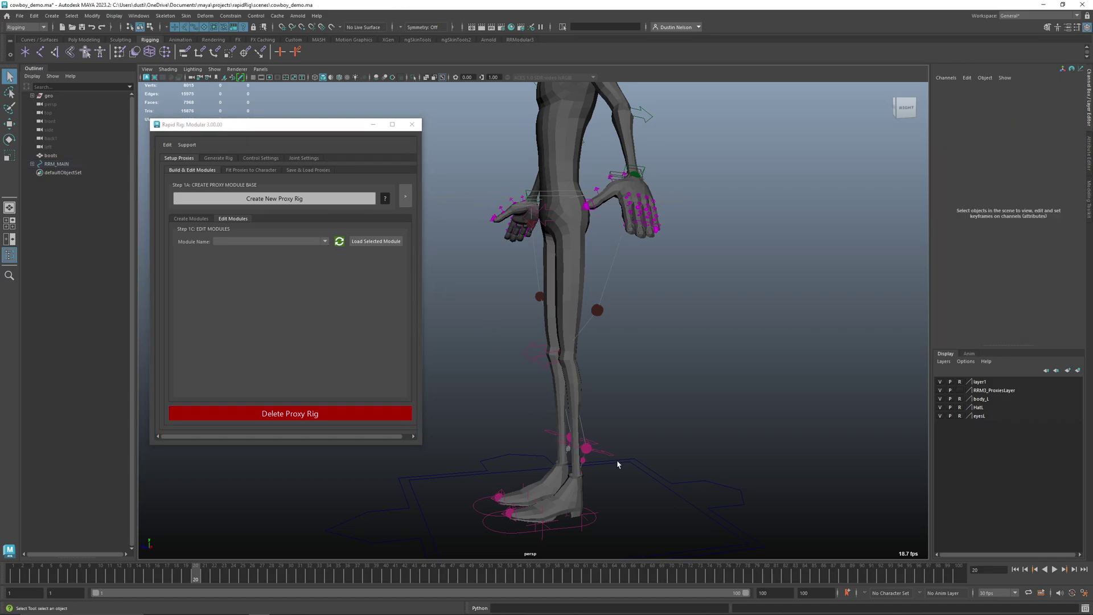
{"action": "left_click", "coordinate": [386, 242]}
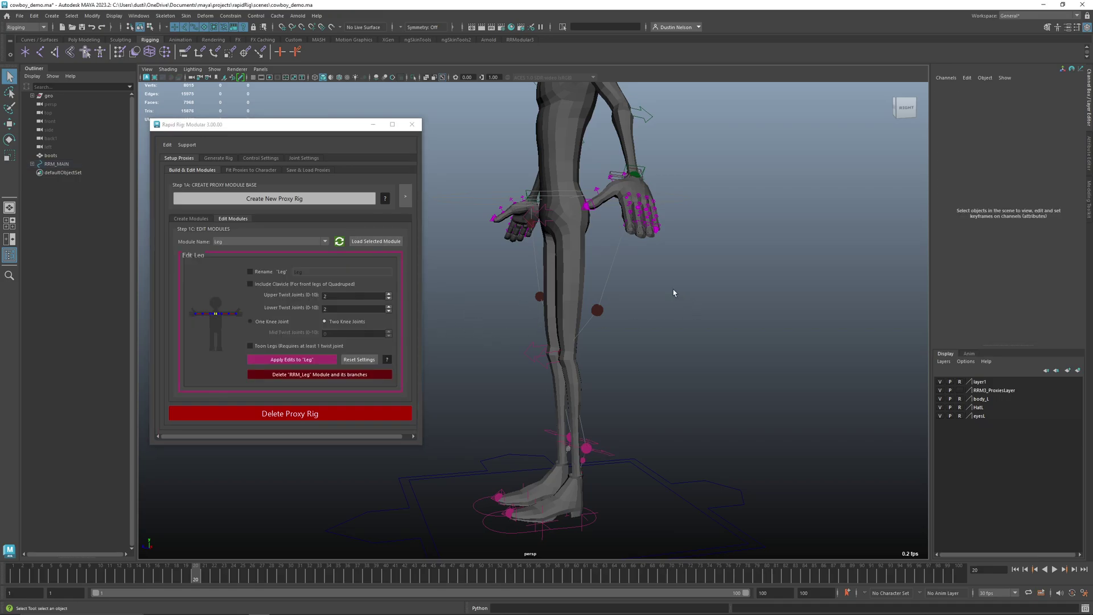
Browse Neck and Arm in the Module Name dropdown, then settle on Leg.
{"action": "left_click", "coordinate": [279, 242]}
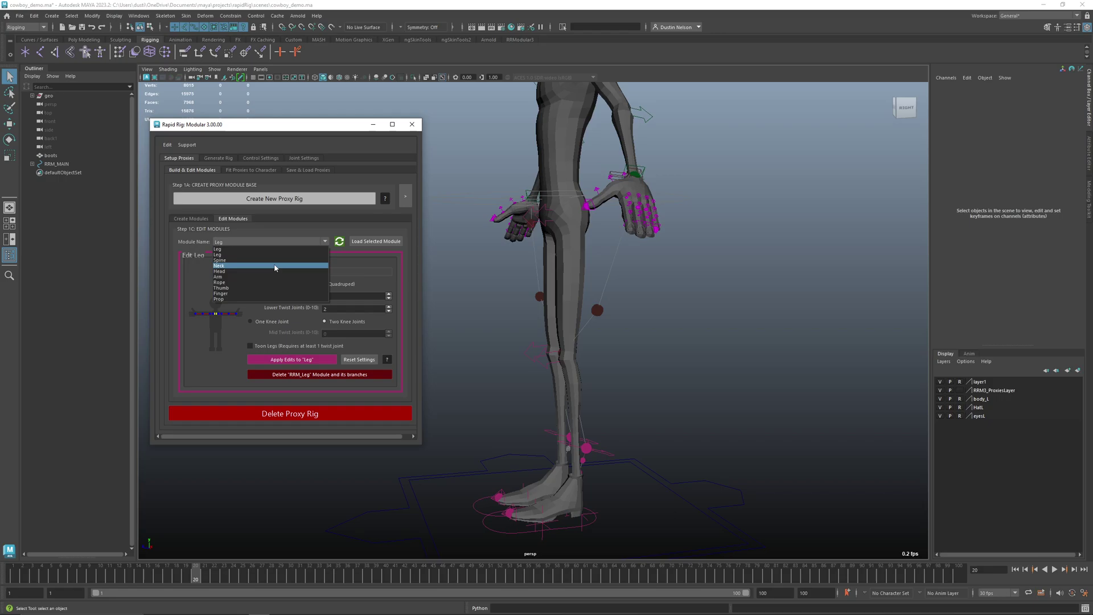
{"action": "left_click", "coordinate": [275, 266]}
{"action": "left_click", "coordinate": [277, 242]}
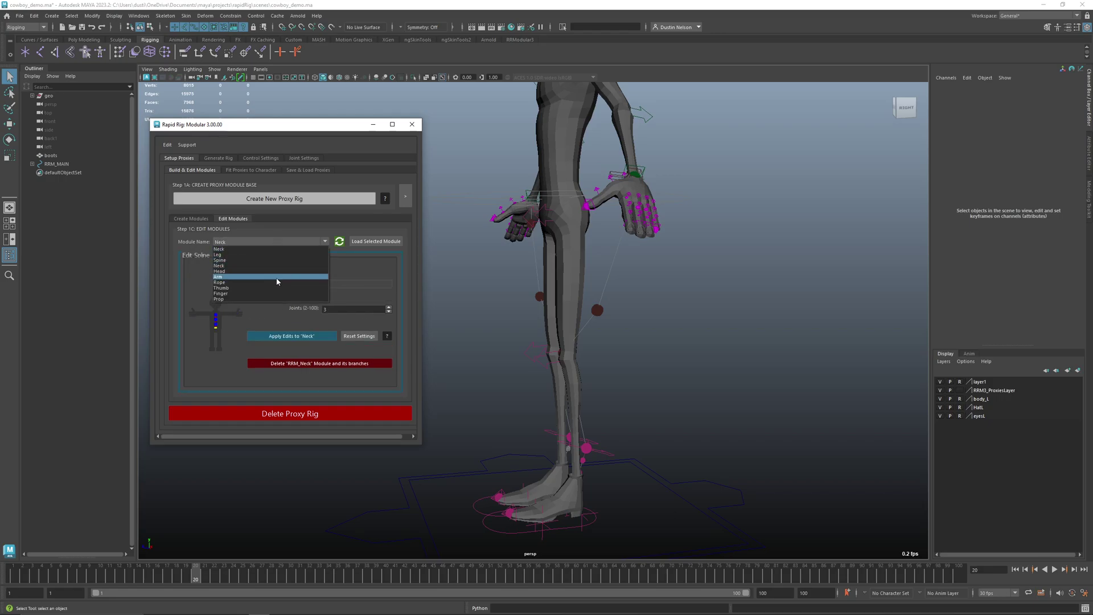
{"action": "left_click", "coordinate": [272, 277]}
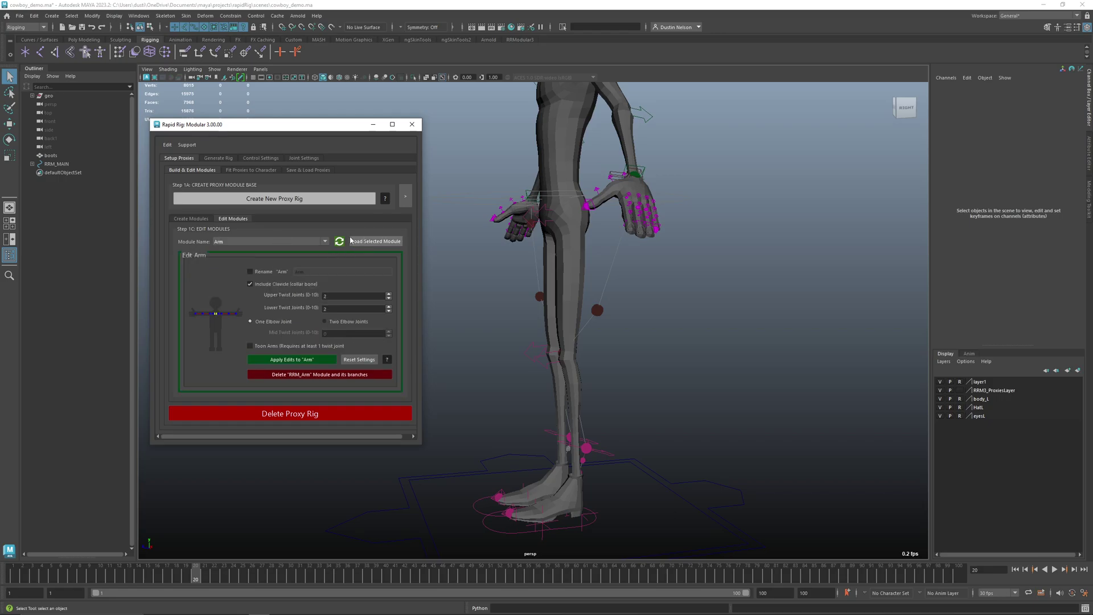
{"action": "left_click", "coordinate": [316, 243]}
{"action": "left_click", "coordinate": [309, 255]}
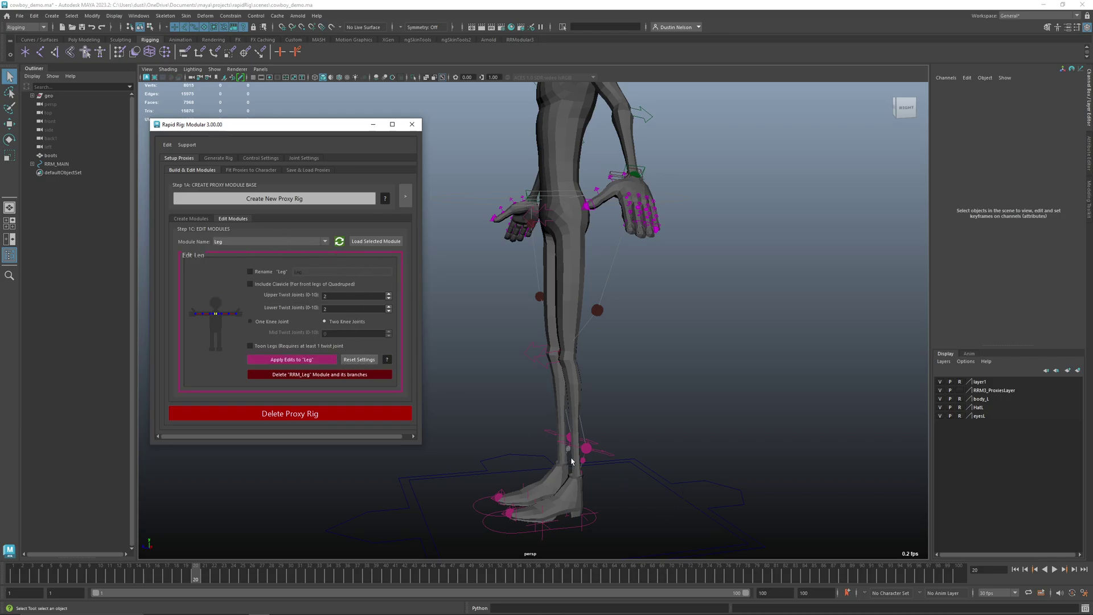
Reset the Leg settings, set 2 upper and 2 lower twist joints, and apply the edits.
{"action": "left_click", "coordinate": [359, 359]}
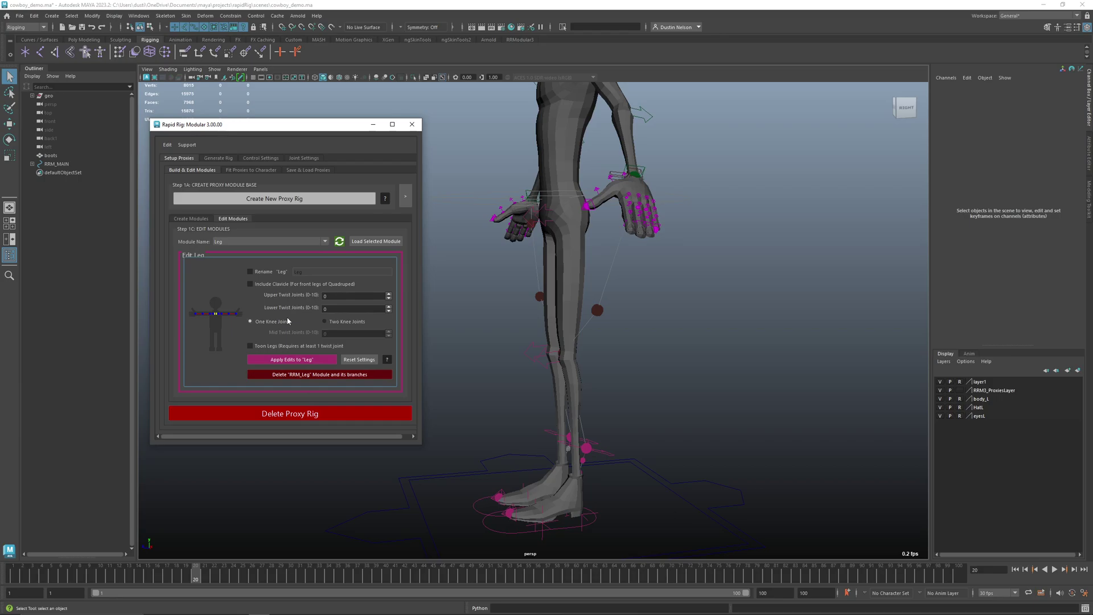
{"action": "double_click", "coordinate": [336, 296]}
{"action": "type", "text": "2"}
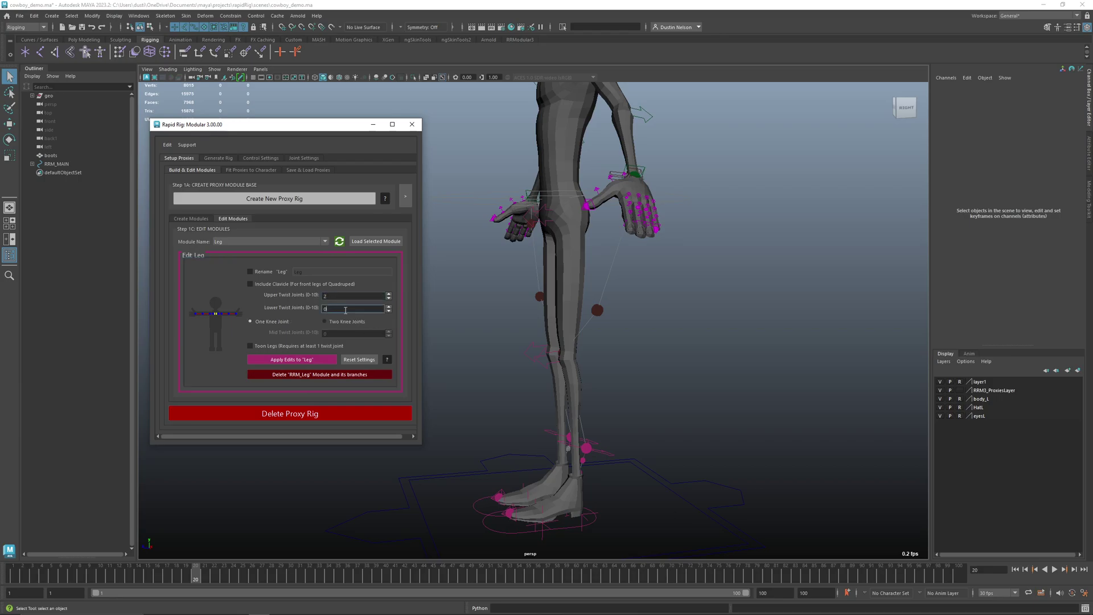
{"action": "key", "text": "Tab"}
{"action": "type", "text": "2"}
{"action": "left_click_drag", "start_coordinate": [659, 371], "coordinate": [569, 385], "text": "alt"}
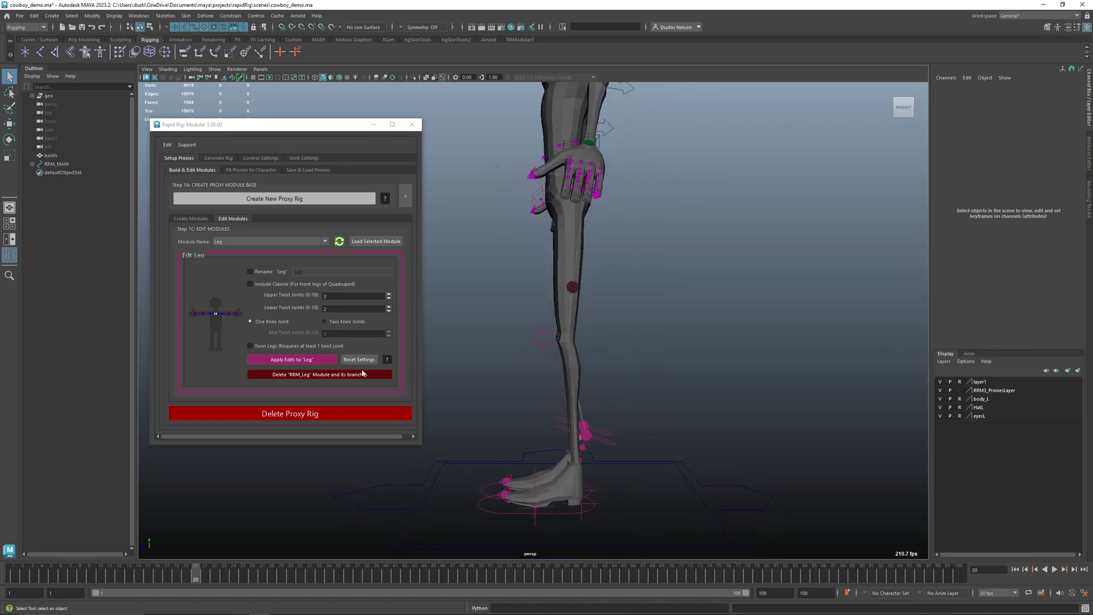
{"action": "left_click", "coordinate": [320, 360]}
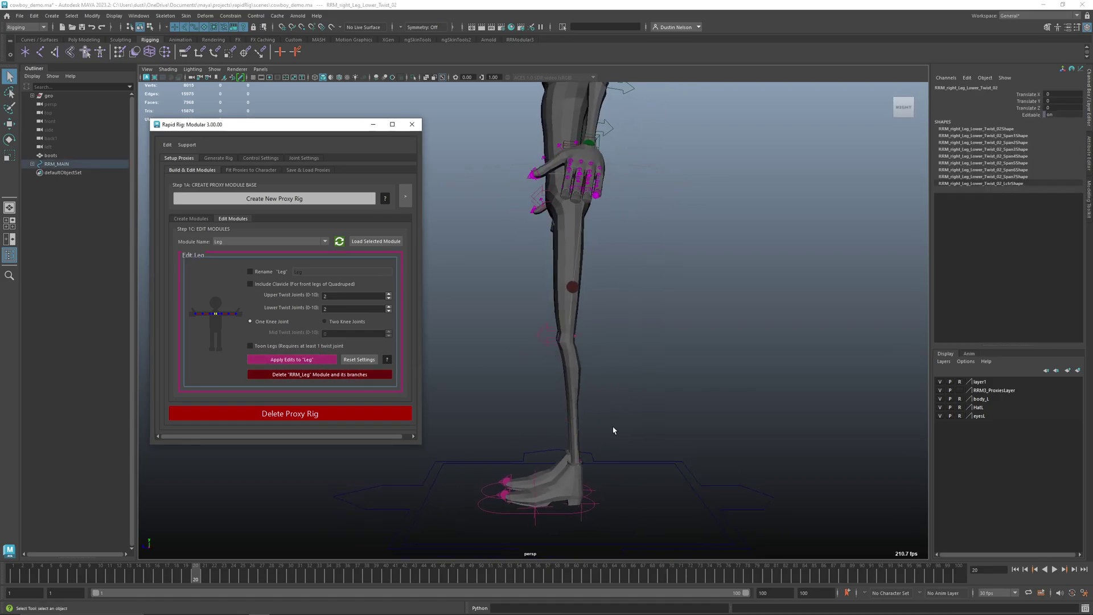
Select the left knee proxy with the Move tool, then clear the selection.
{"action": "left_click_drag", "start_coordinate": [612, 435], "coordinate": [635, 305], "text": "alt"}
{"action": "left_click", "coordinate": [537, 336]}
{"action": "key", "text": "w"}
{"action": "left_click", "coordinate": [508, 342]}
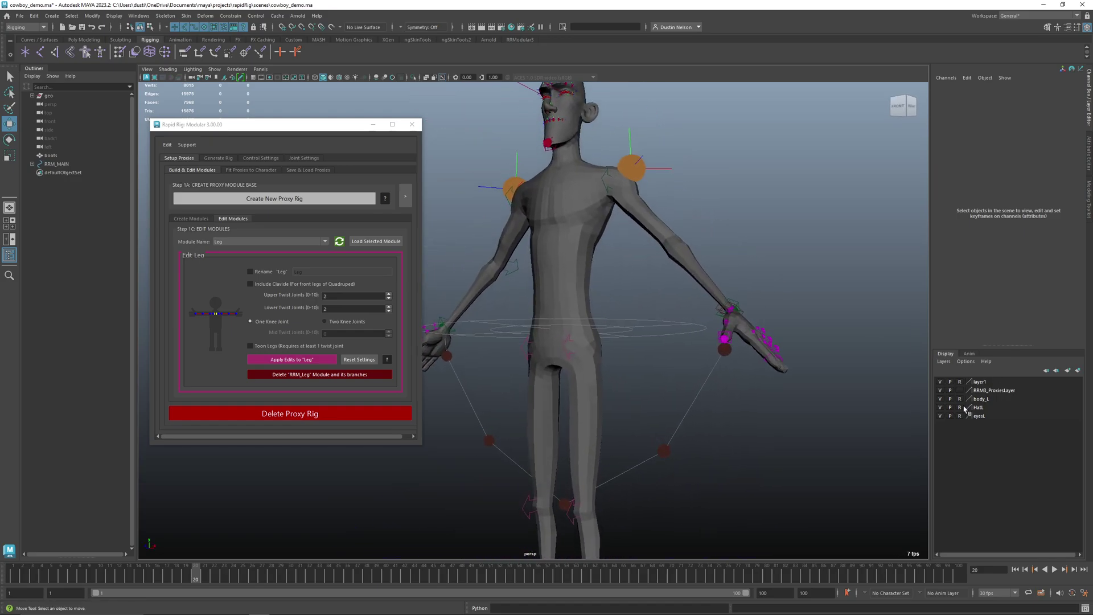
Hide the body_L layer, select the spine proxy, and load the Spine module.
{"action": "left_click", "coordinate": [940, 399]}
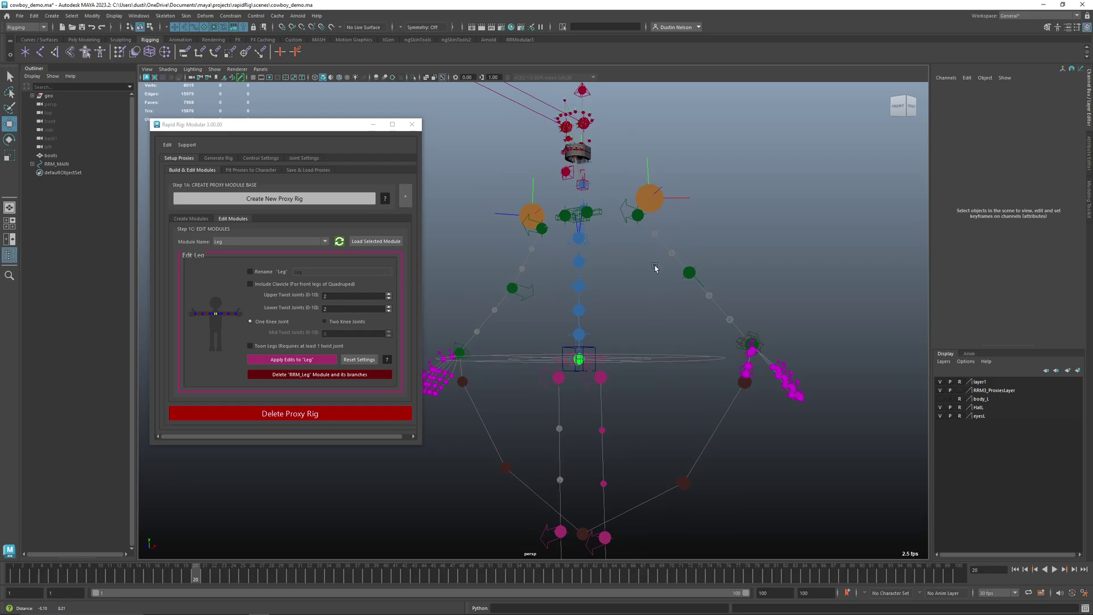
{"action": "left_click", "coordinate": [579, 238]}
{"action": "left_click", "coordinate": [384, 243]}
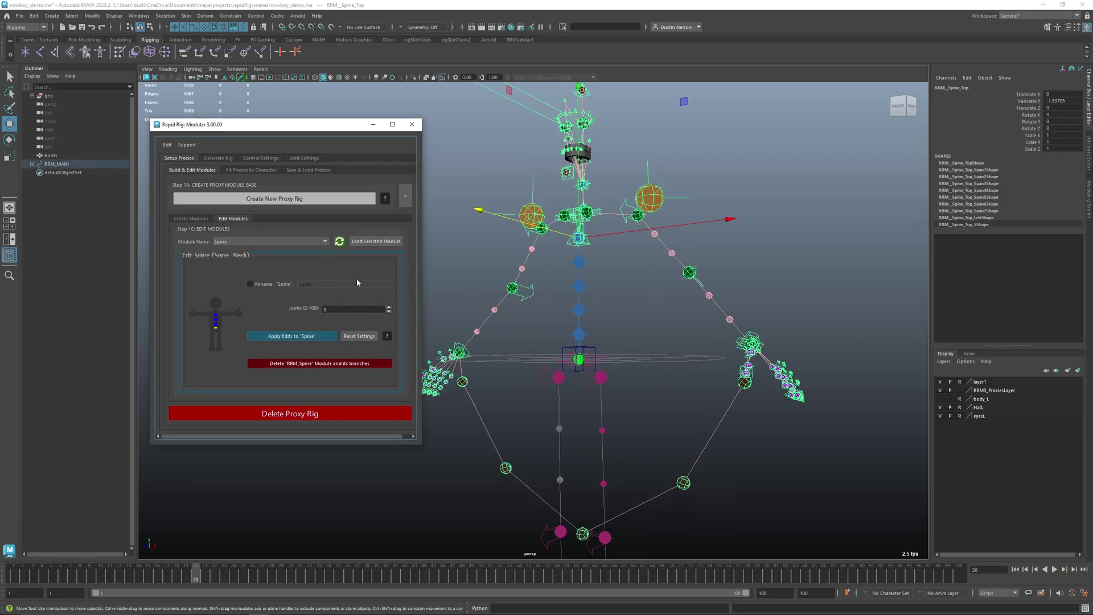
{"action": "left_click", "coordinate": [244, 241]}
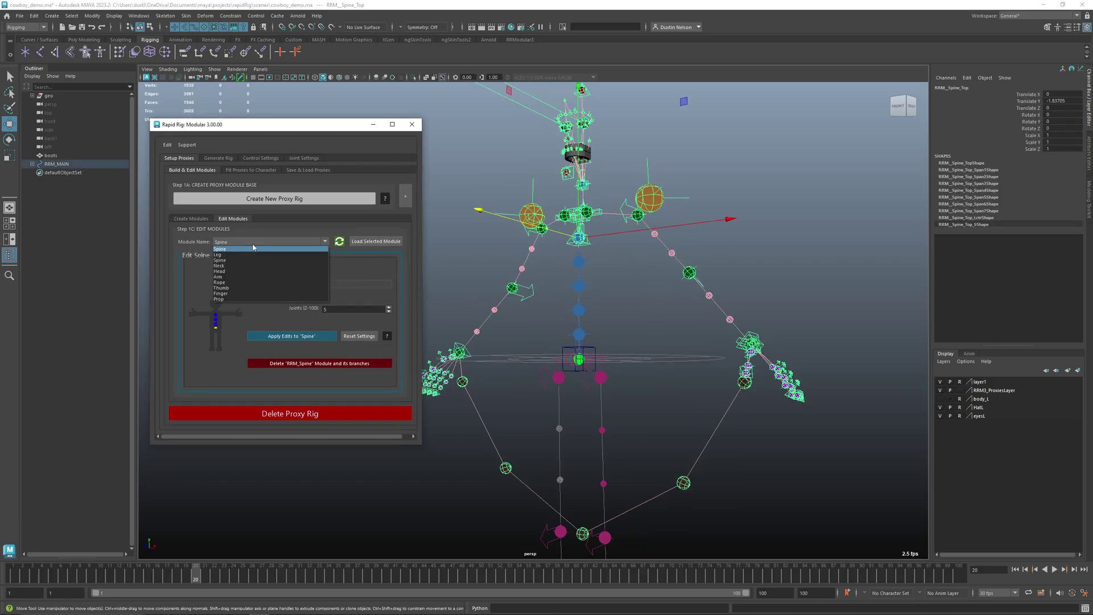
{"action": "left_click", "coordinate": [369, 301]}
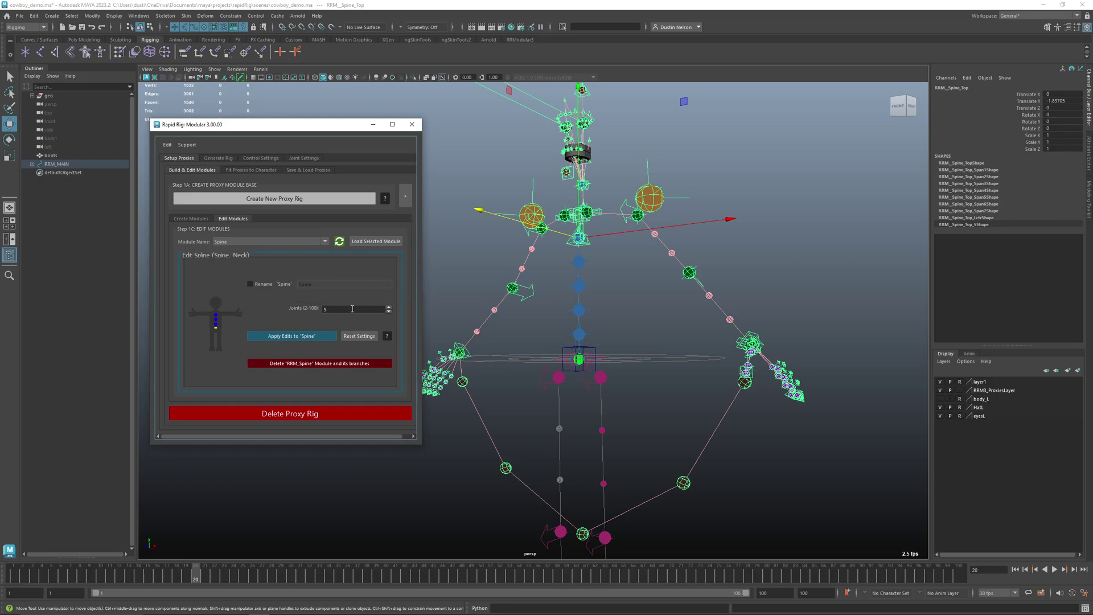
Set the Spine joint count to 6 and apply the edits to Spine.
{"action": "double_click", "coordinate": [353, 308]}
{"action": "type", "text": "6"}
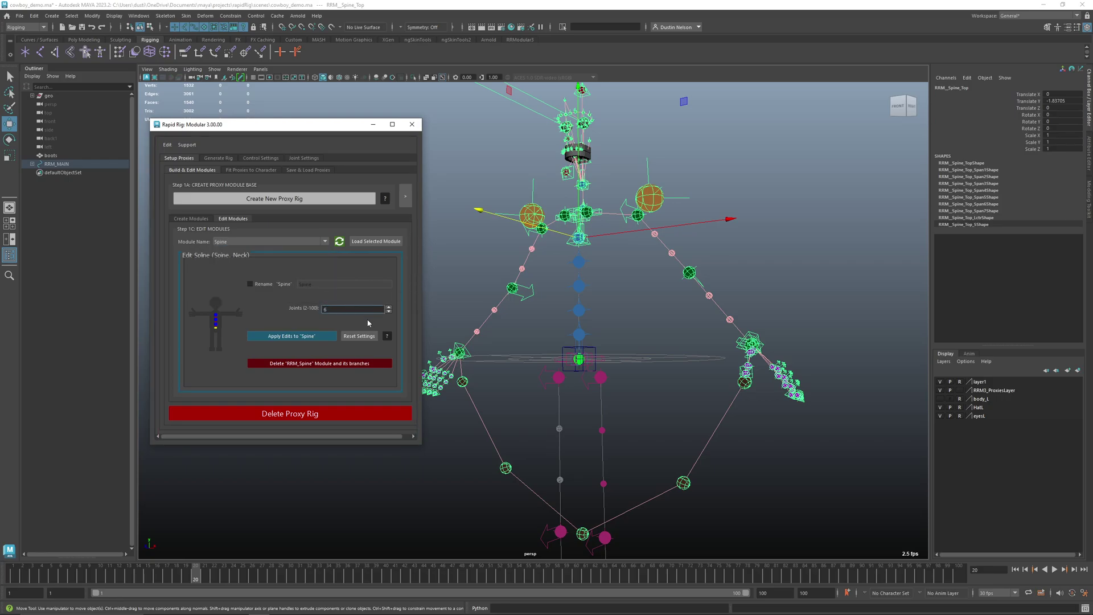
{"action": "left_click", "coordinate": [312, 339]}
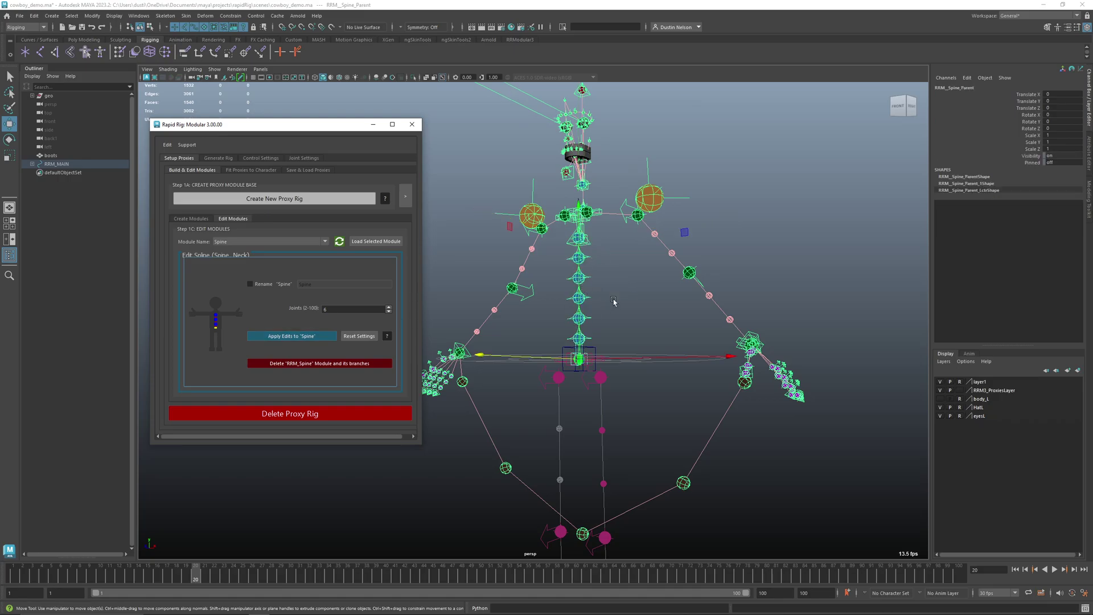
{"action": "left_click", "coordinate": [592, 296]}
{"action": "left_click_drag", "start_coordinate": [592, 297], "coordinate": [493, 303], "text": "alt"}
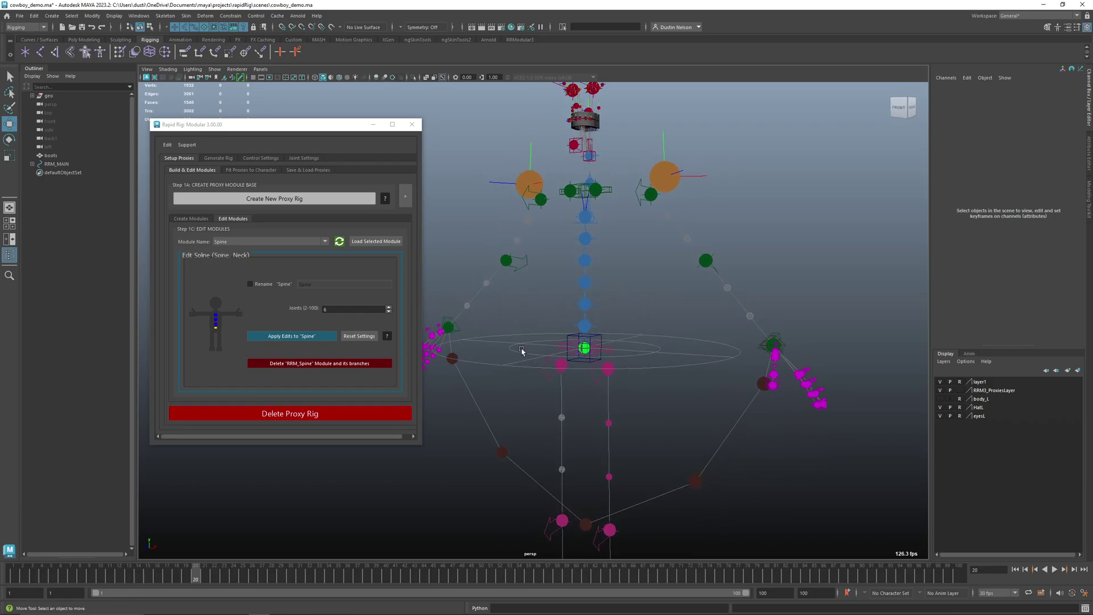
Select the left elbow proxy, load the Arm module, and rebuild with 3 twist joints.
{"action": "left_click", "coordinate": [706, 261]}
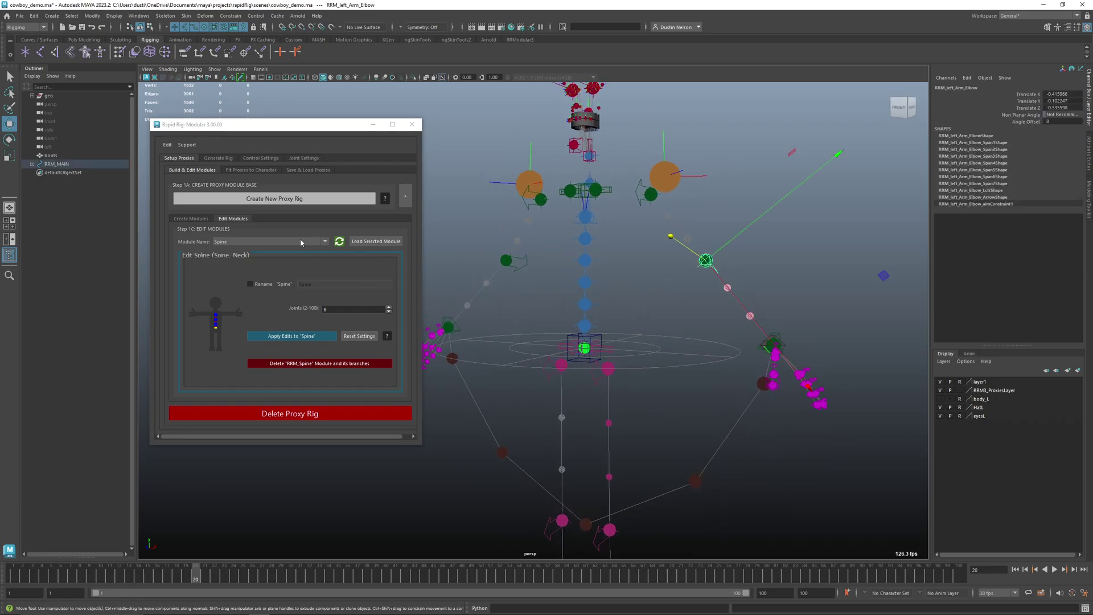
{"action": "left_click", "coordinate": [381, 243]}
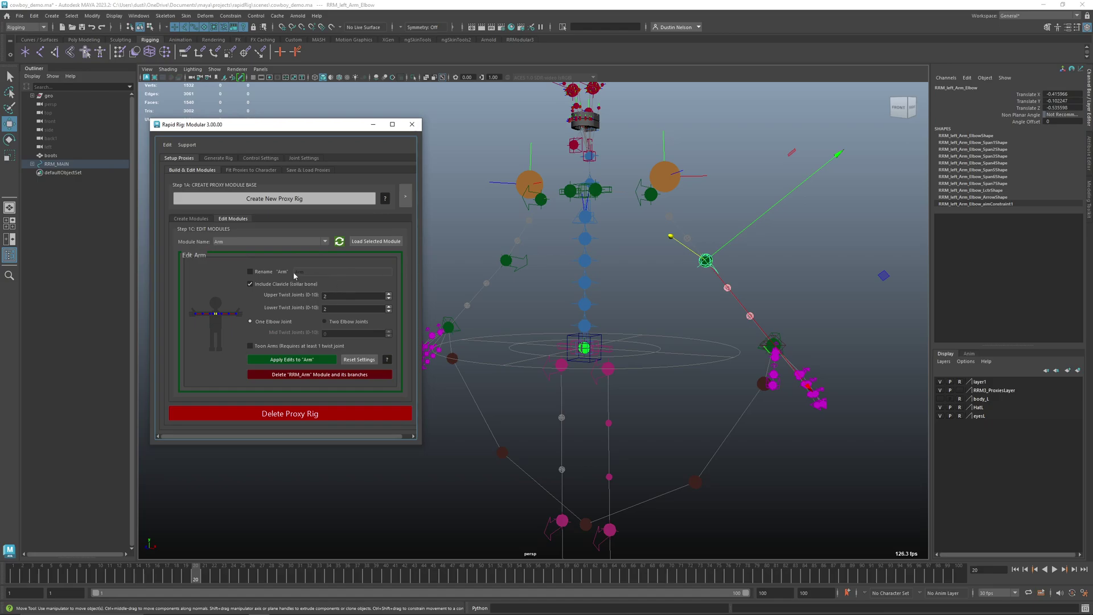
{"action": "left_click_drag", "start_coordinate": [769, 295], "coordinate": [672, 238], "text": "alt"}
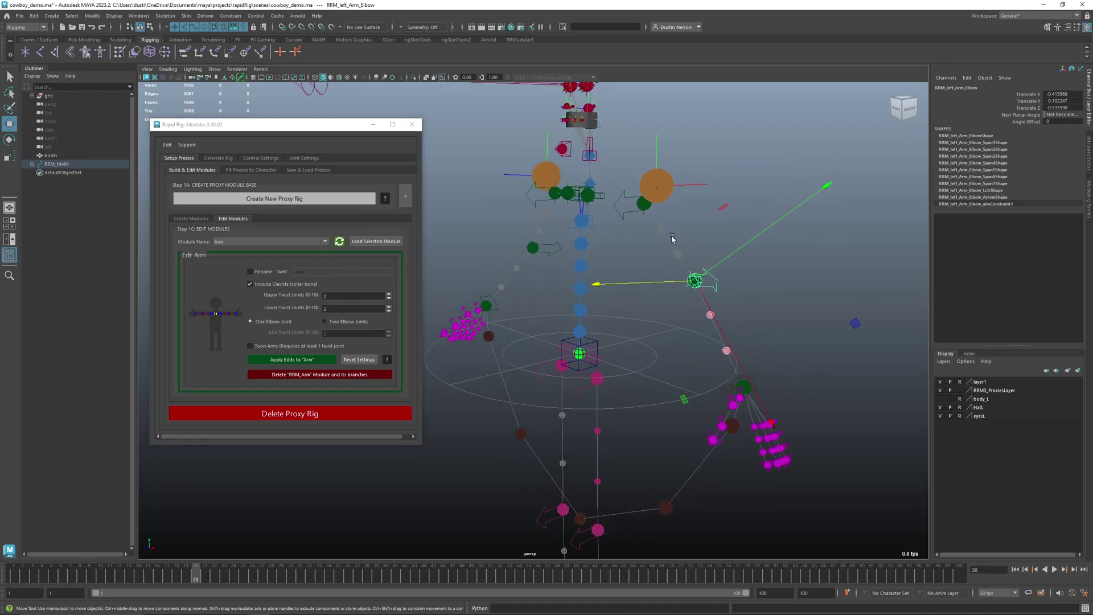
{"action": "double_click", "coordinate": [336, 296]}
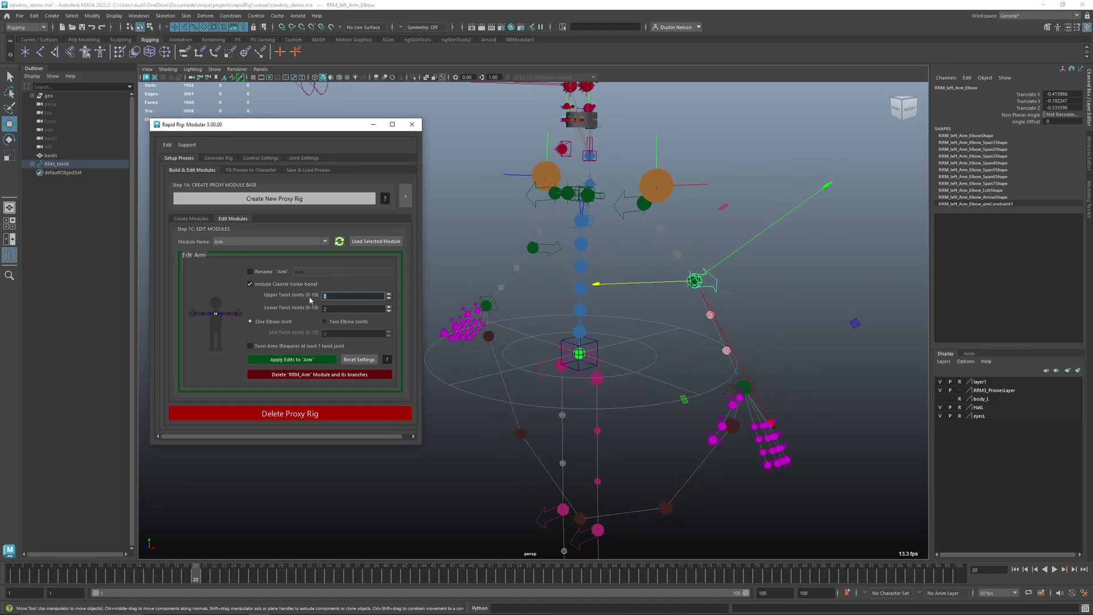
{"action": "key", "text": "Tab"}
{"action": "type", "text": "3"}
{"action": "key", "text": "Return"}
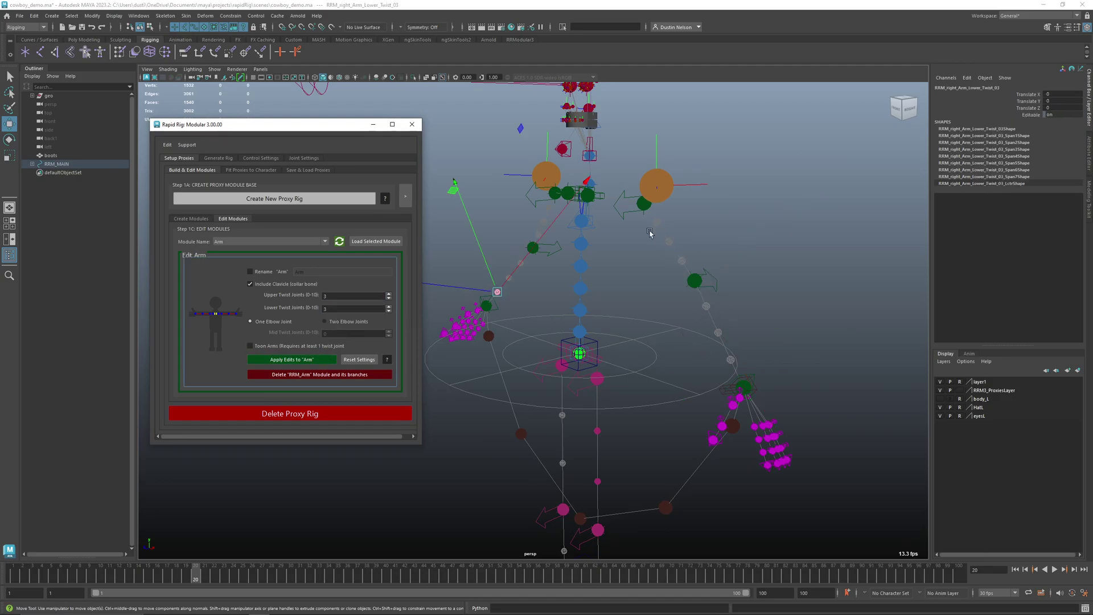
{"action": "scroll", "coordinate": [634, 300], "scroll_direction": "down", "scroll_amount": 3}
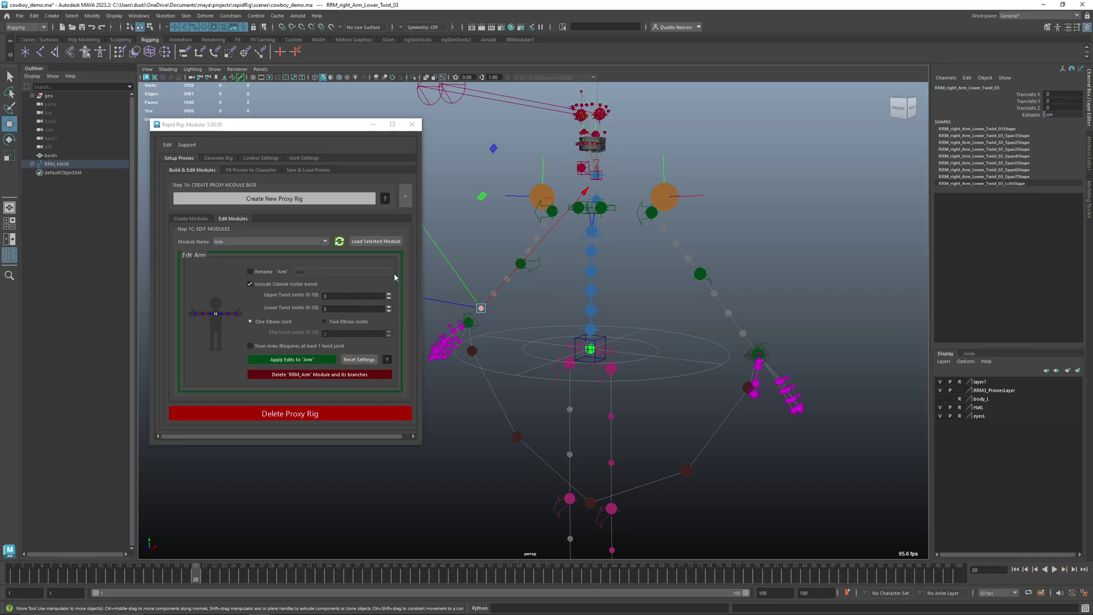
Look over the arm options on Create Modules, then return to Edit Modules.
{"action": "left_click", "coordinate": [192, 219]}
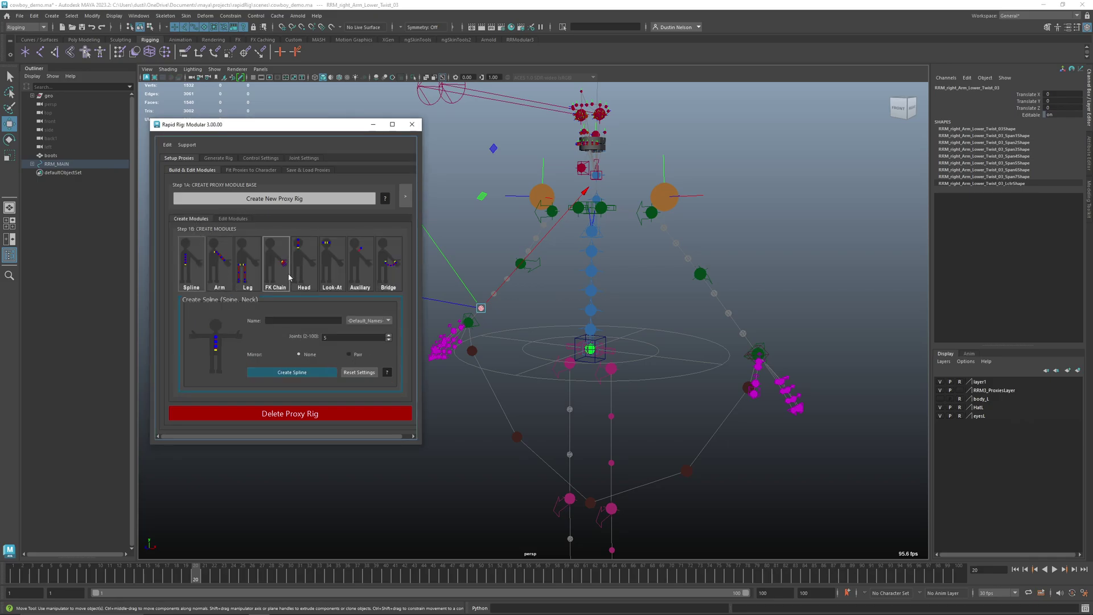
{"action": "left_click", "coordinate": [219, 263]}
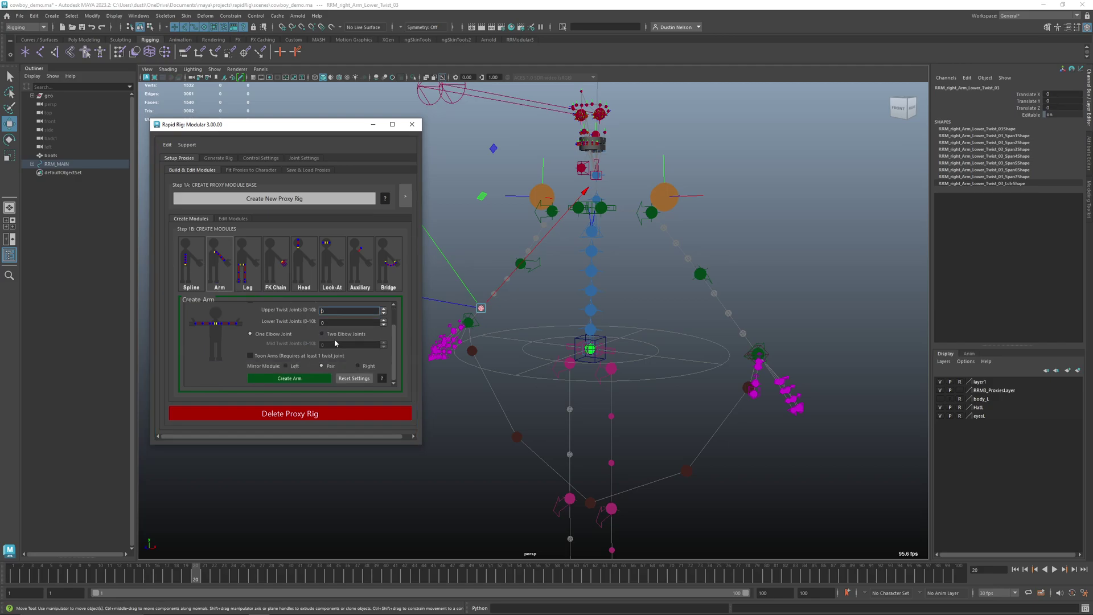
{"action": "left_click", "coordinate": [241, 220]}
{"action": "left_click", "coordinate": [194, 219]}
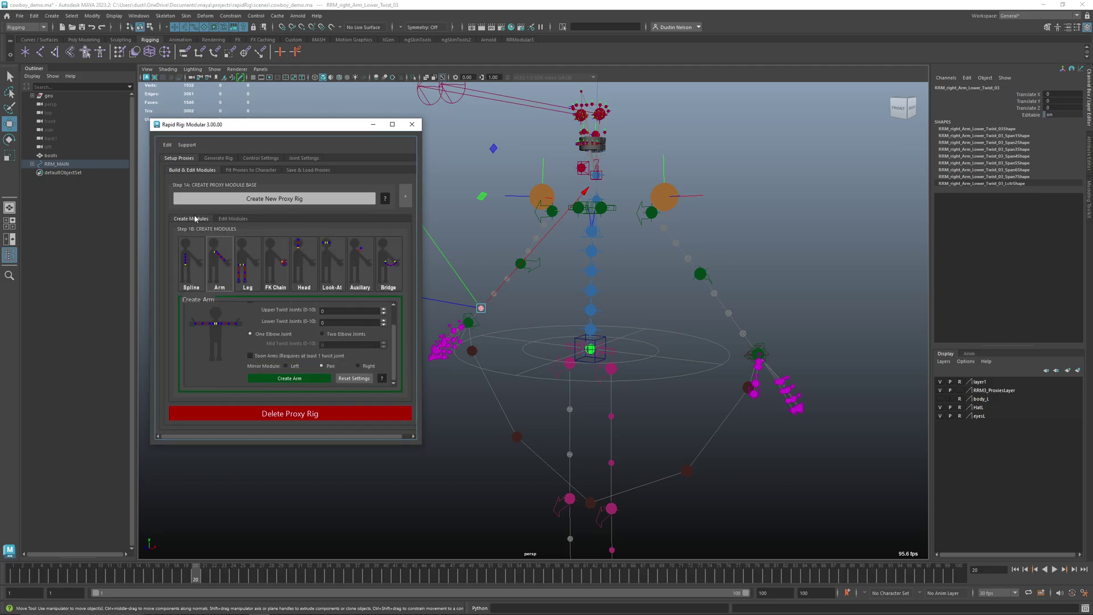
{"action": "left_click", "coordinate": [232, 220]}
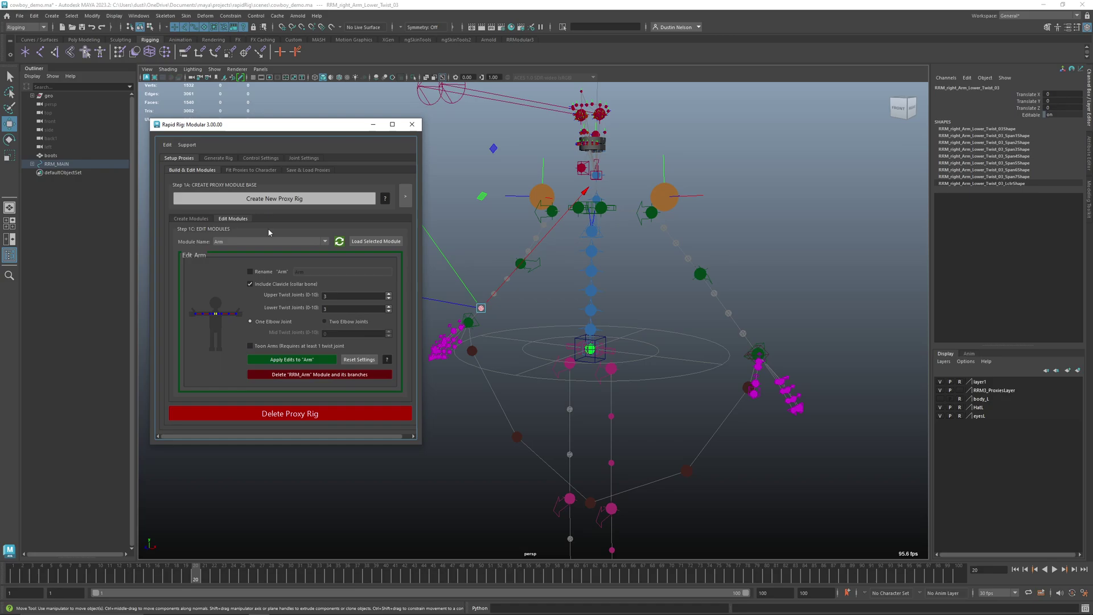
Select the orange prop sphere at the shoulder and load the Prop module for editing.
{"action": "scroll", "coordinate": [614, 281], "scroll_direction": "up", "scroll_amount": 3}
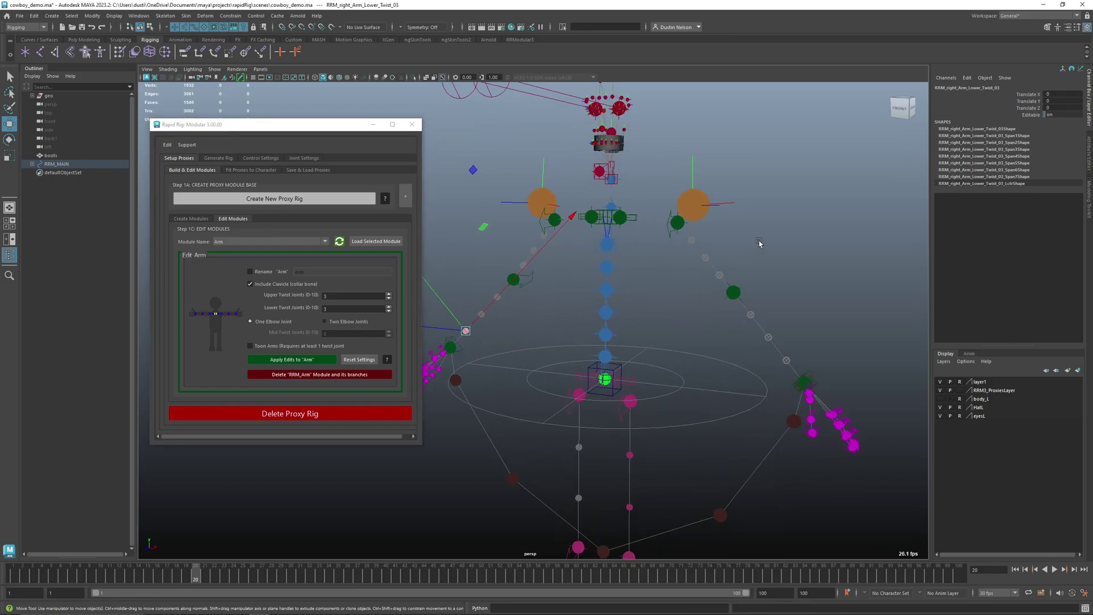
{"action": "left_click", "coordinate": [758, 243]}
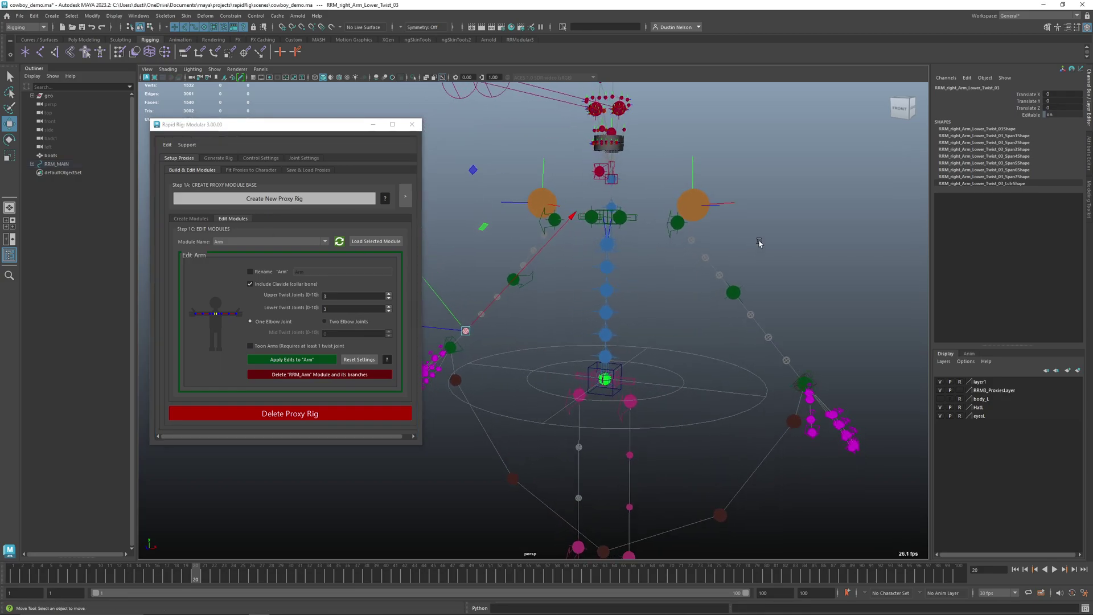
{"action": "left_click", "coordinate": [699, 213]}
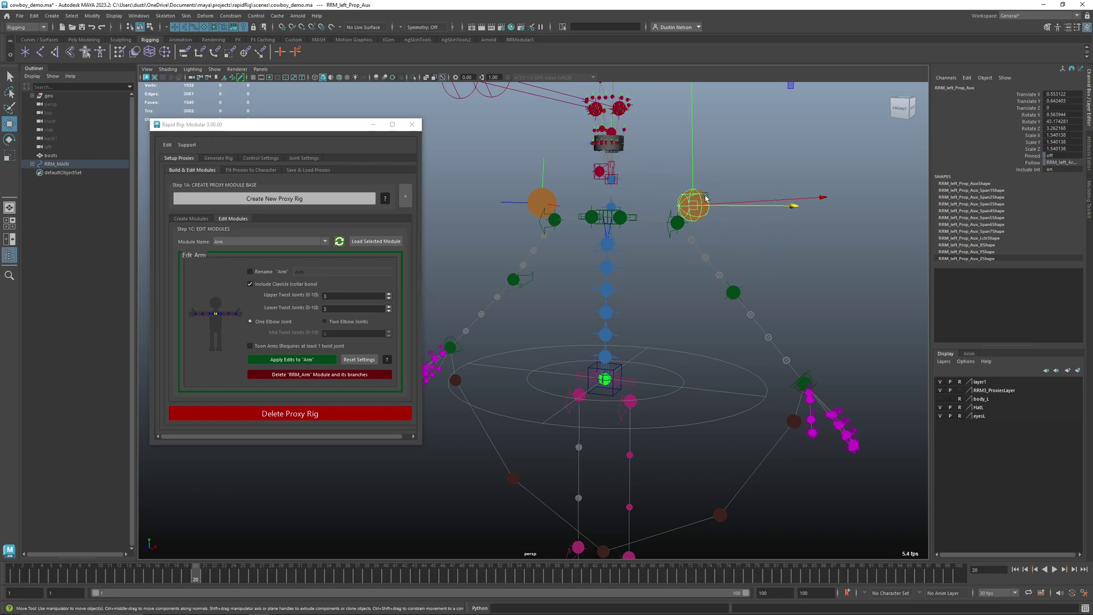
{"action": "middle_click_drag", "start_coordinate": [706, 196], "coordinate": [678, 196], "text": "alt"}
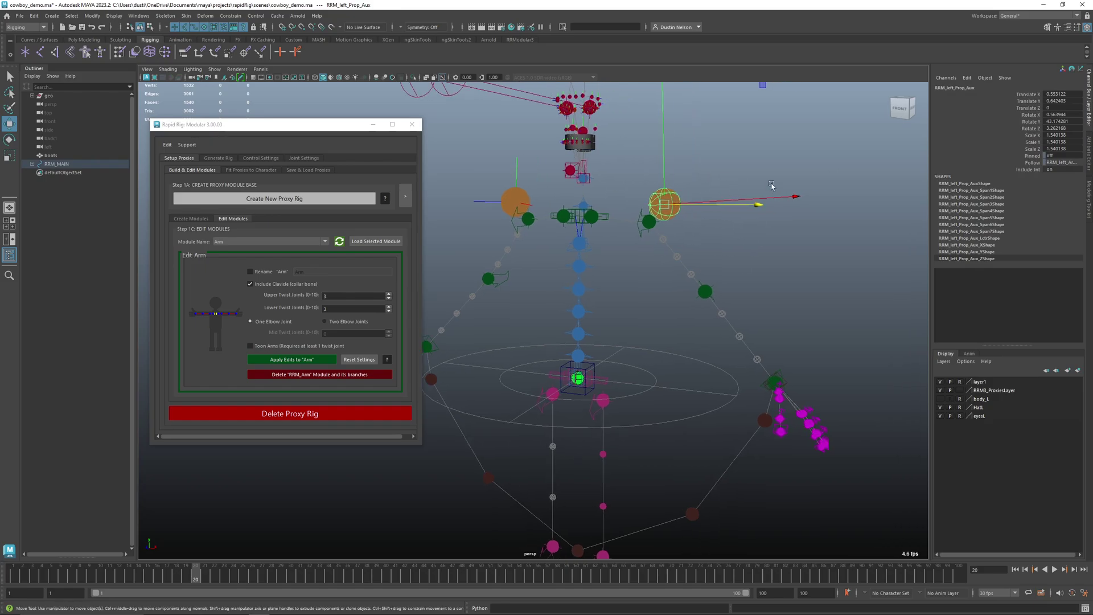
{"action": "left_click", "coordinate": [374, 241]}
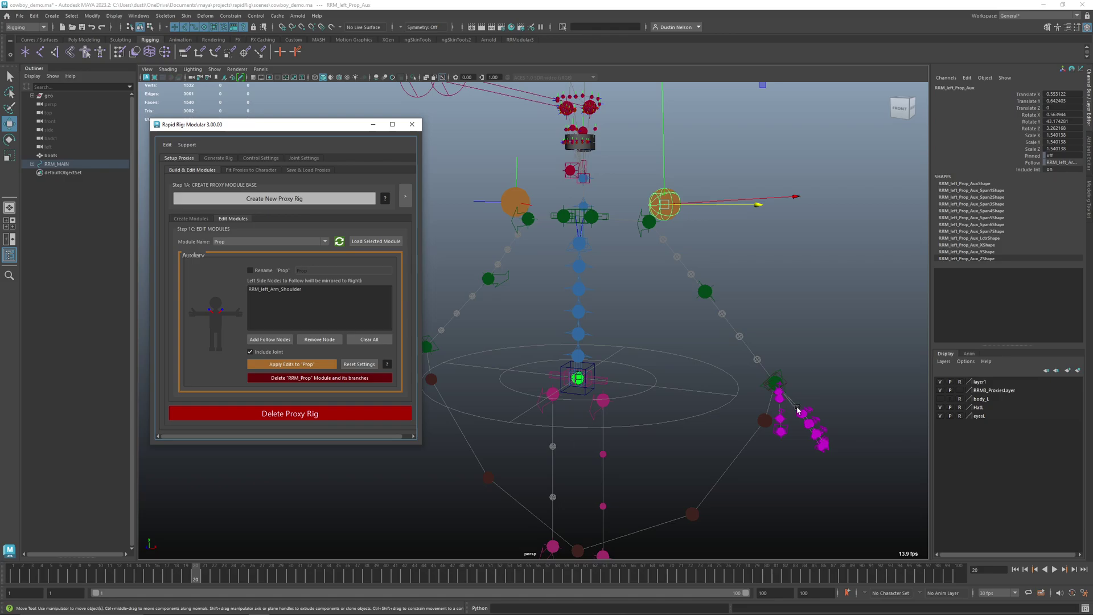
Add the left wrist proxy as a follow node after RRM_left_Arm_Shoulder.
{"action": "left_click", "coordinate": [782, 376]}
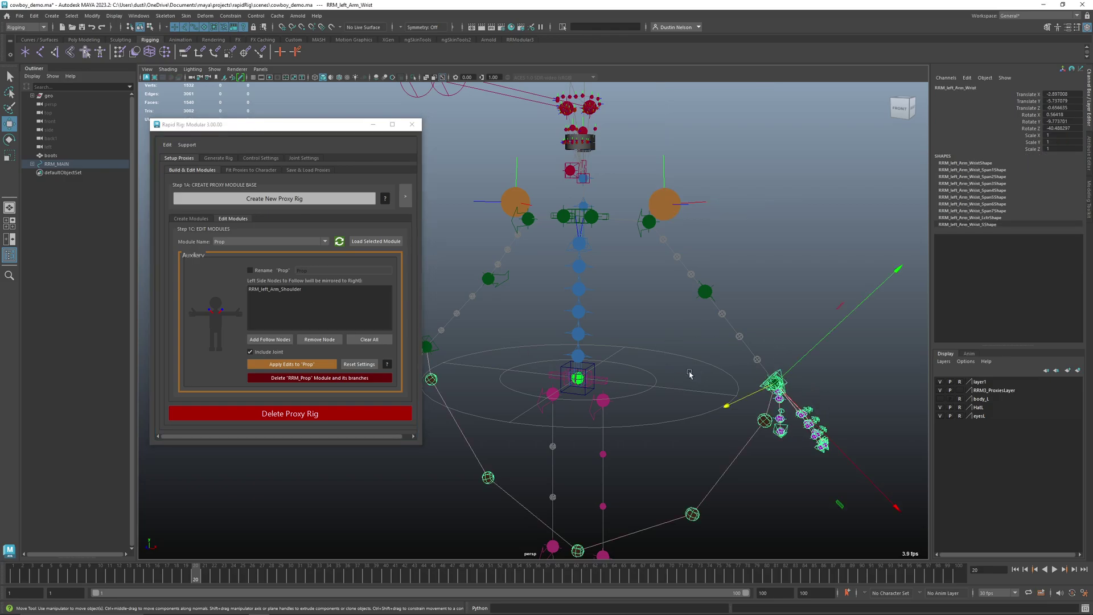
{"action": "middle_click_drag", "start_coordinate": [630, 344], "coordinate": [644, 327], "text": "alt"}
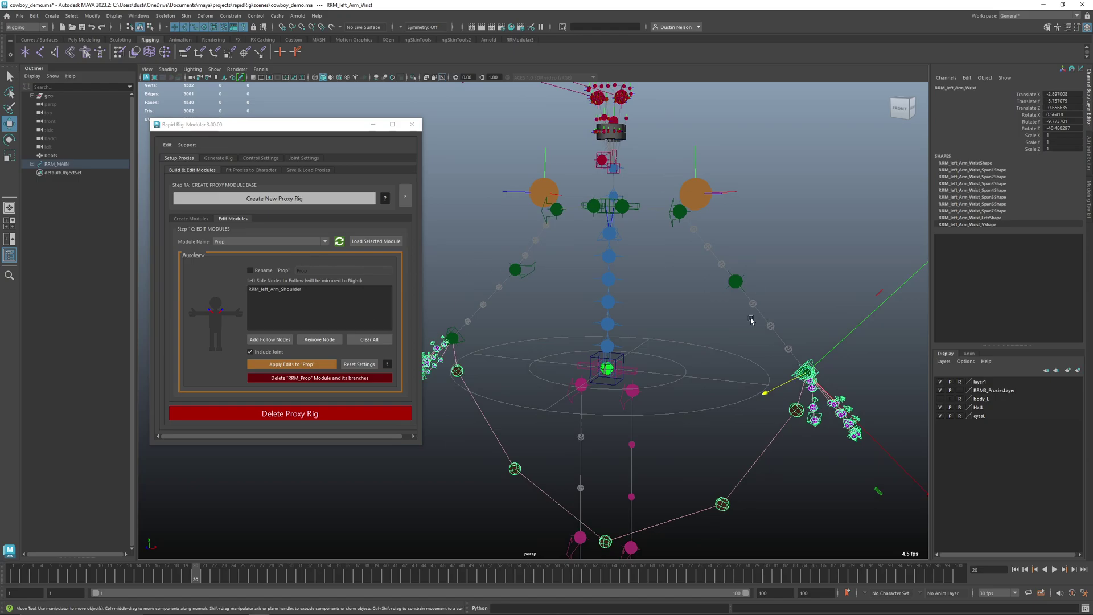
{"action": "left_click", "coordinate": [279, 340]}
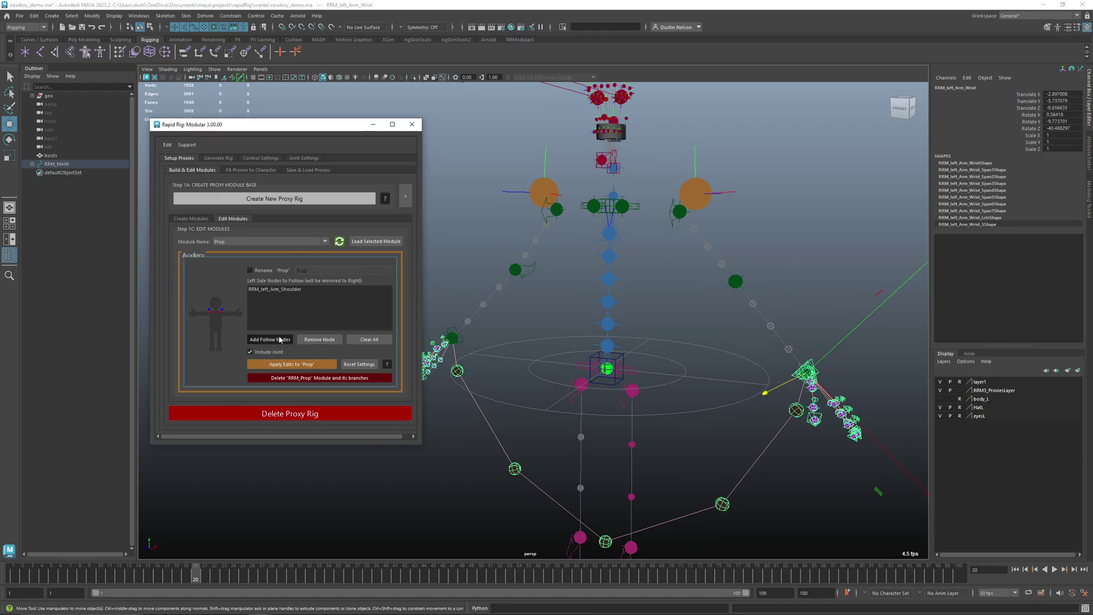
{"action": "left_click", "coordinate": [291, 289]}
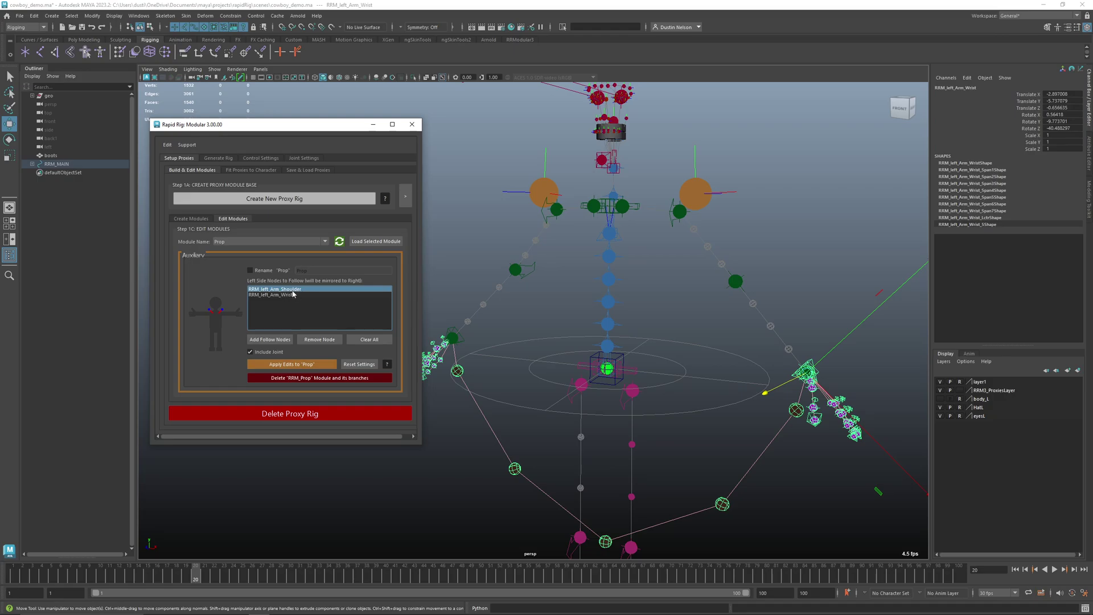
Add the left hand's finger proxies as follow nodes, then remove and clear them again.
{"action": "left_click_drag", "start_coordinate": [885, 386], "coordinate": [829, 431]}
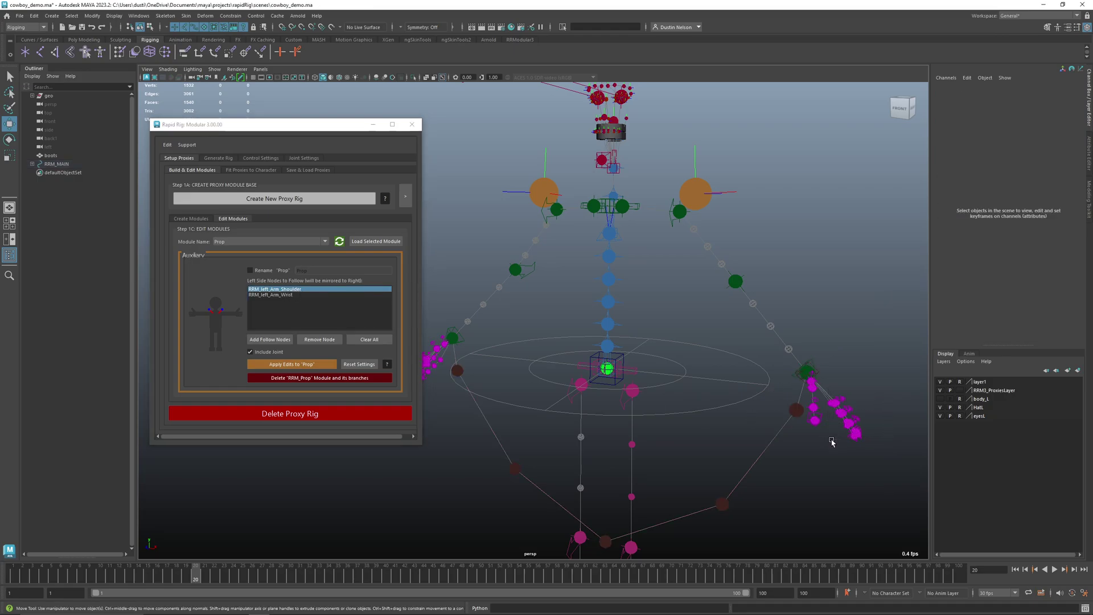
{"action": "left_click_drag", "start_coordinate": [831, 443], "coordinate": [865, 394]}
{"action": "left_click", "coordinate": [270, 340]}
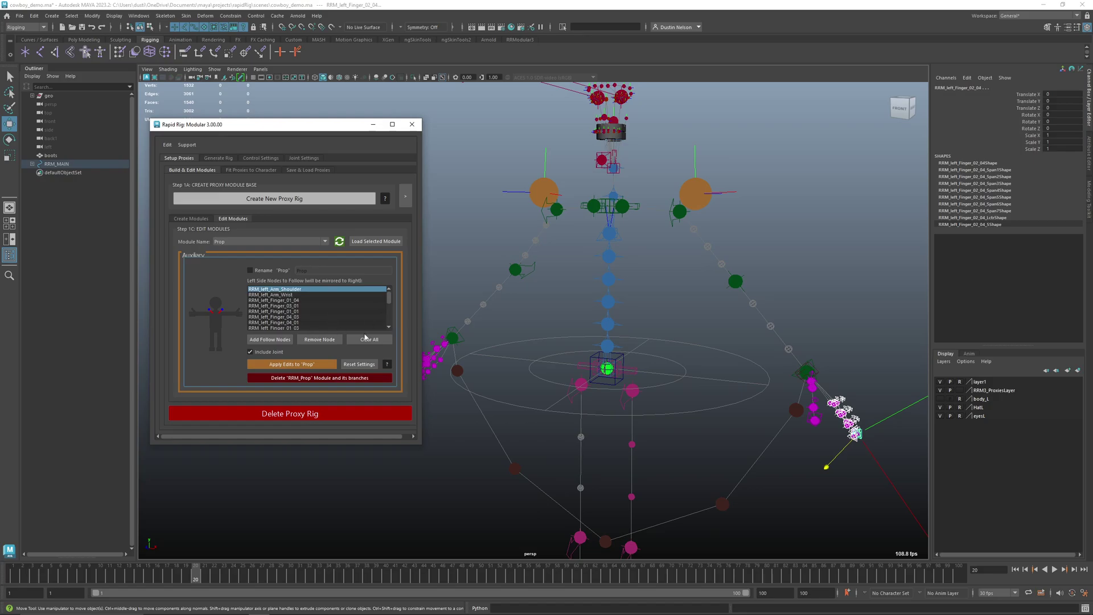
{"action": "left_click_drag", "start_coordinate": [308, 317], "coordinate": [308, 330]}
{"action": "left_click", "coordinate": [327, 339]}
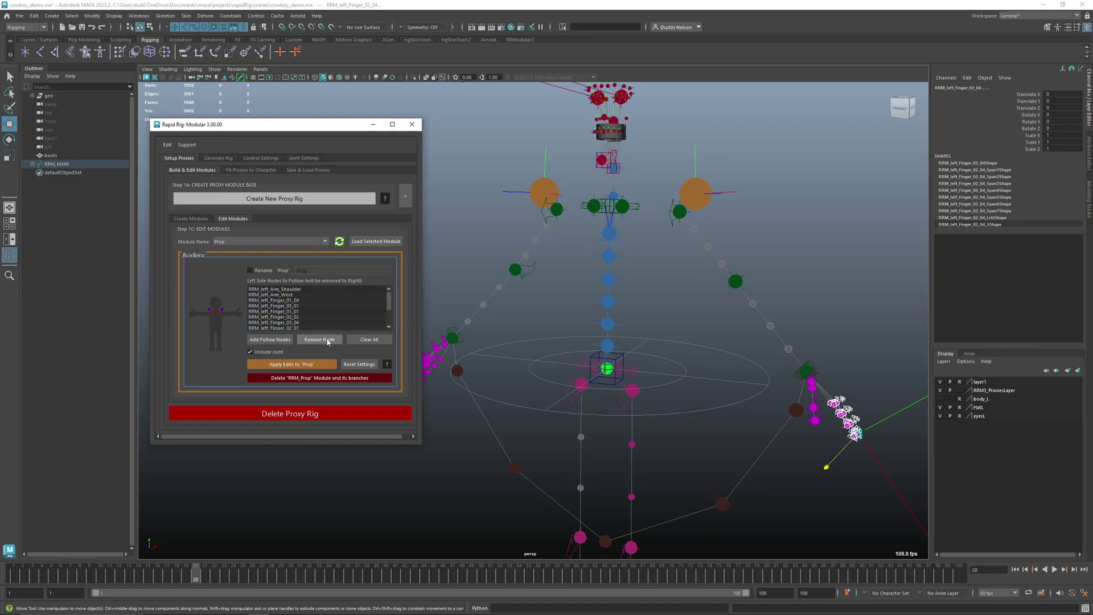
{"action": "left_click", "coordinate": [369, 340]}
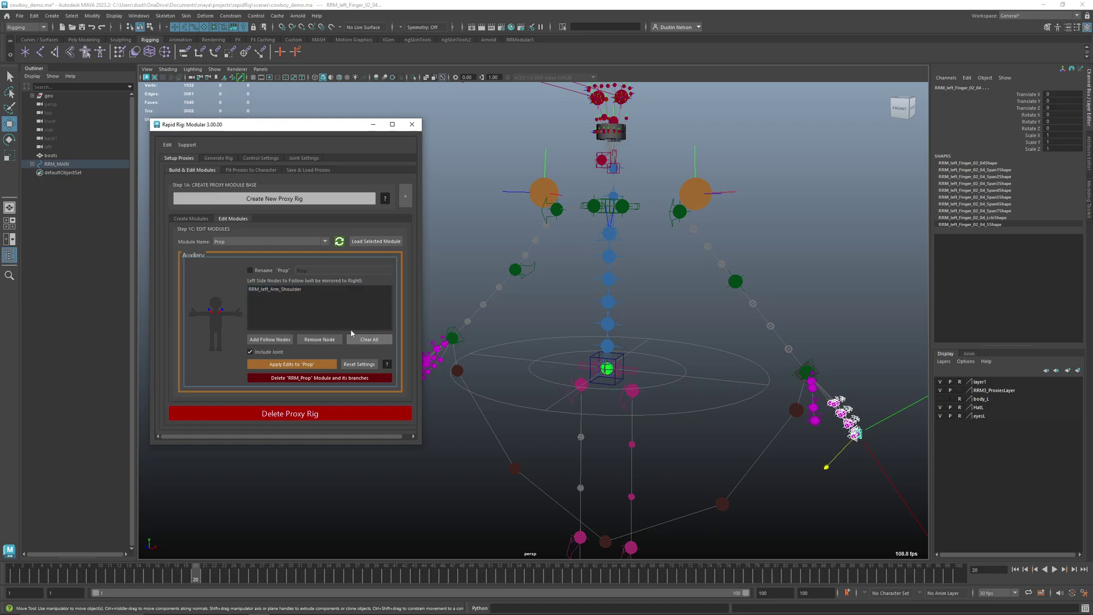
{"action": "left_click", "coordinate": [286, 290]}
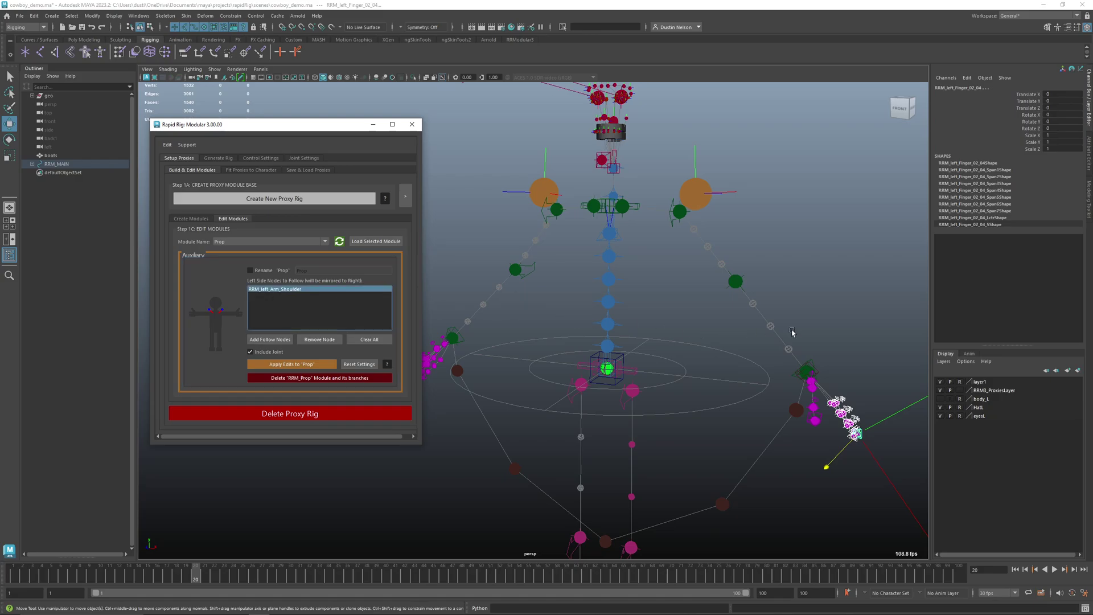
Re-add the left wrist as a follow node and apply the edits to Prop.
{"action": "left_click", "coordinate": [809, 367]}
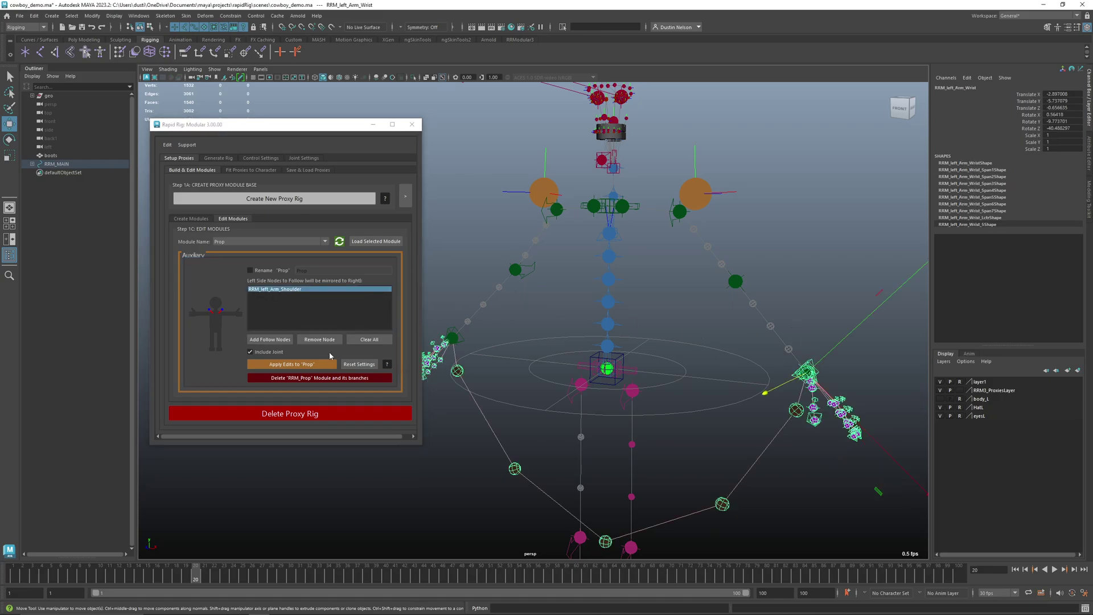
{"action": "left_click", "coordinate": [285, 340]}
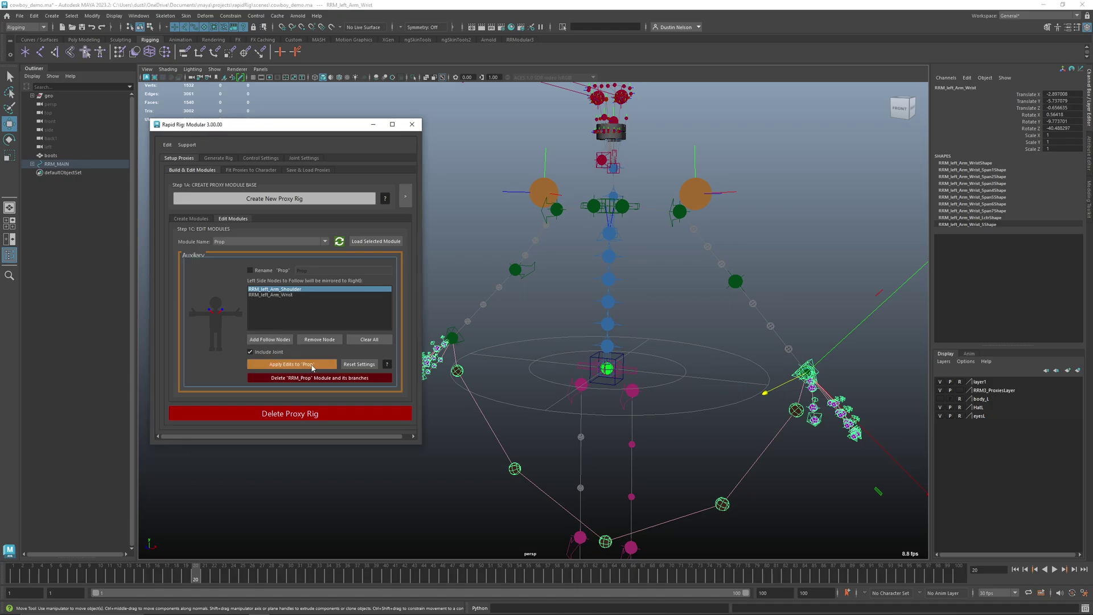
{"action": "left_click", "coordinate": [312, 366]}
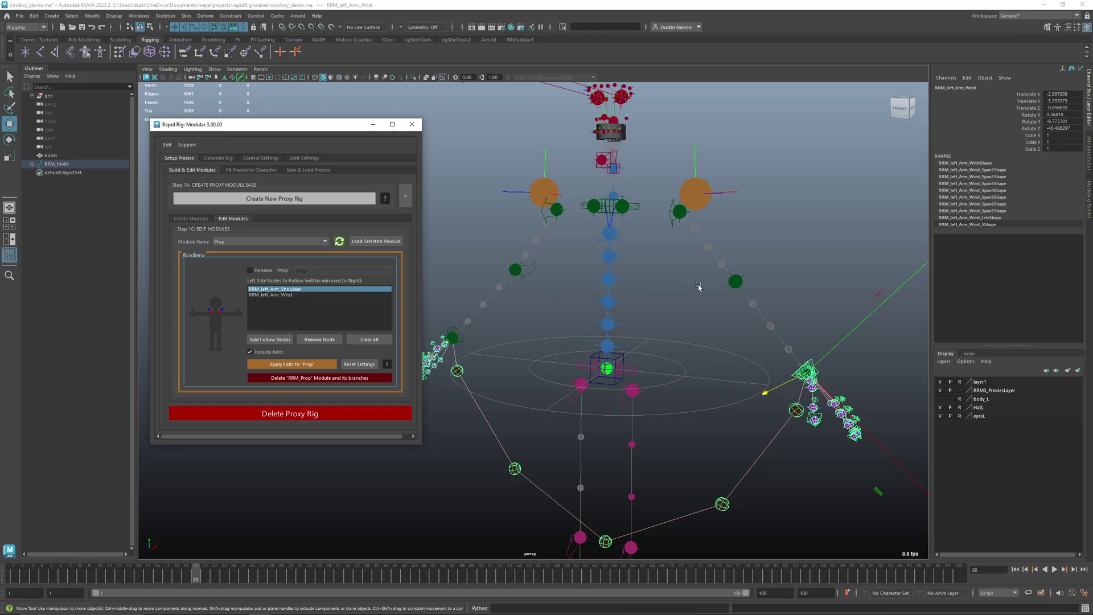
{"action": "left_click", "coordinate": [747, 224]}
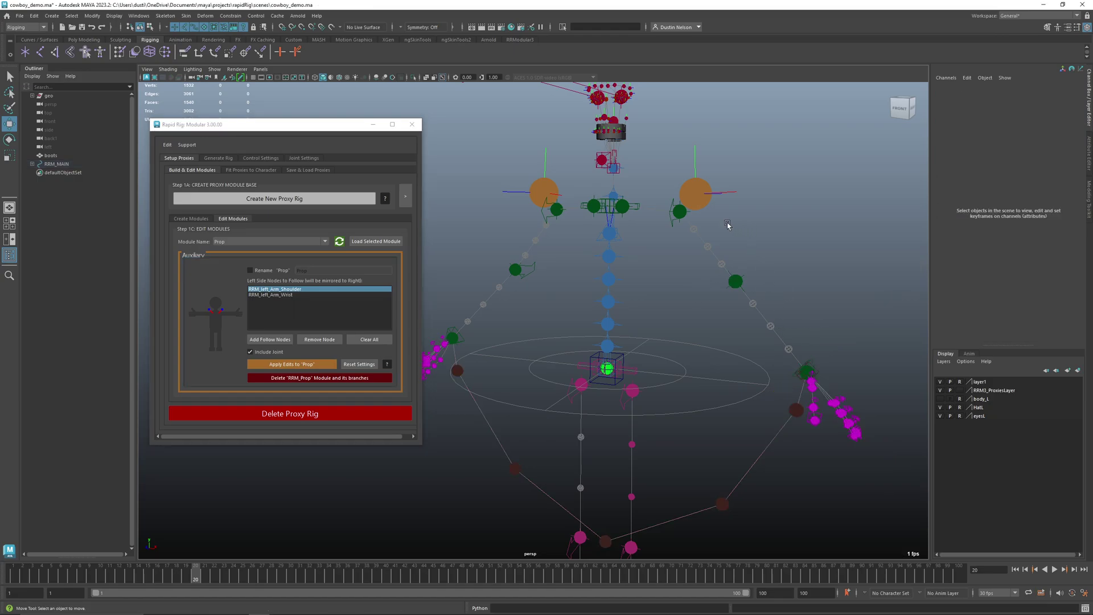
Select the prop aux sphere, enable Rename, name the module ShoulderPad and apply.
{"action": "left_click", "coordinate": [679, 212]}
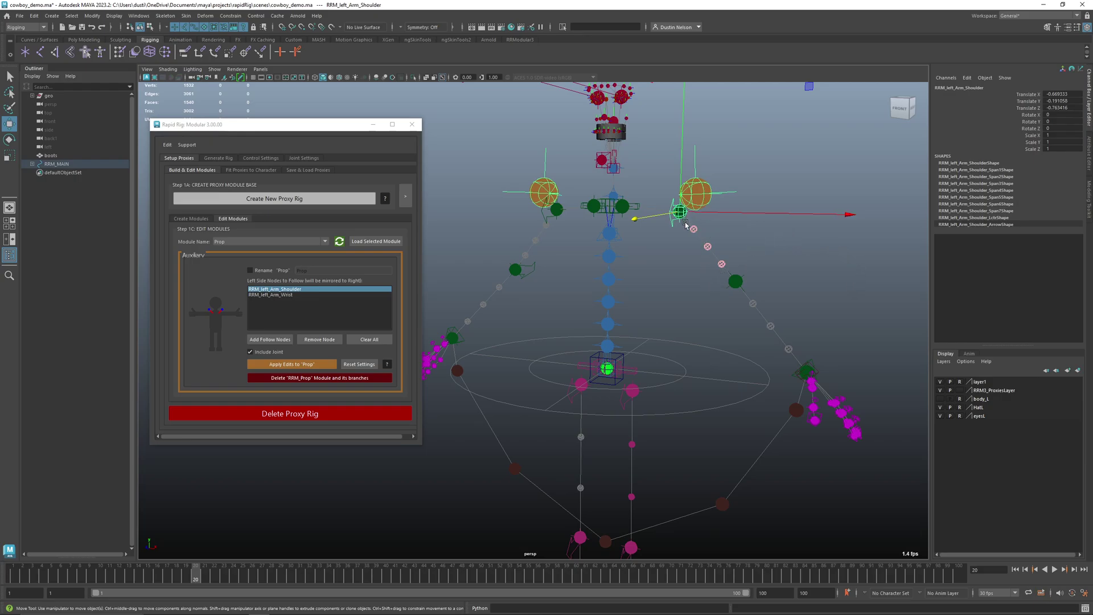
{"action": "left_click", "coordinate": [704, 197]}
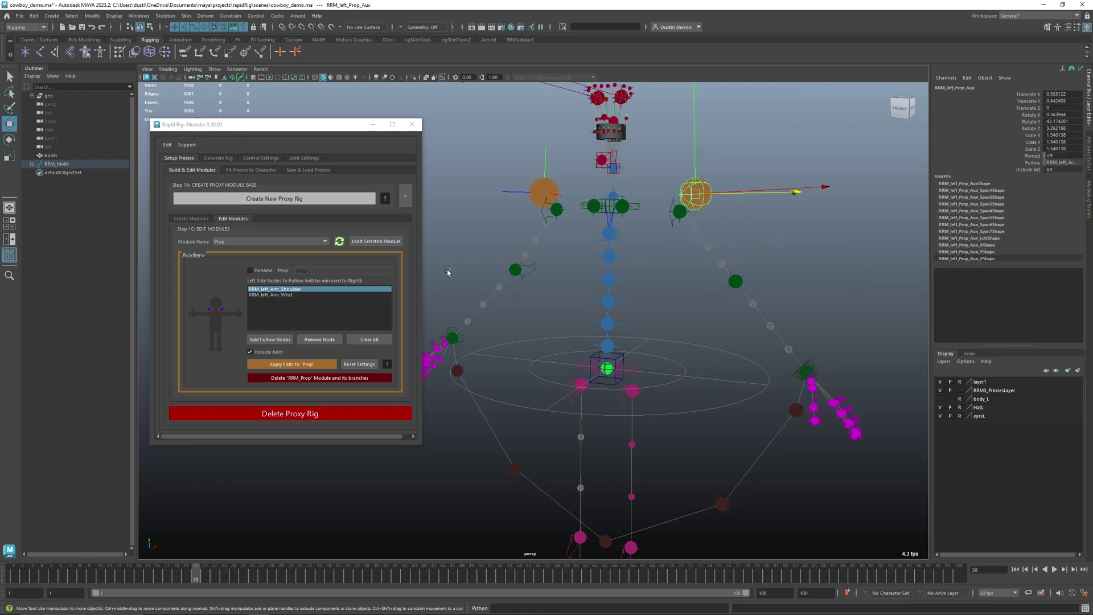
{"action": "left_click", "coordinate": [250, 269]}
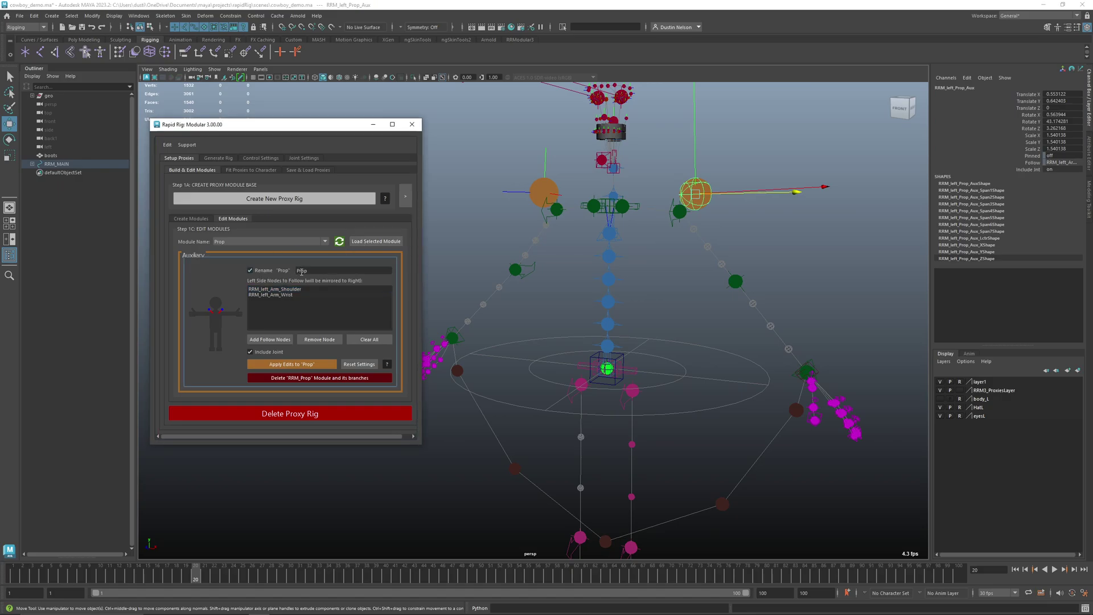
{"action": "left_click", "coordinate": [300, 271]}
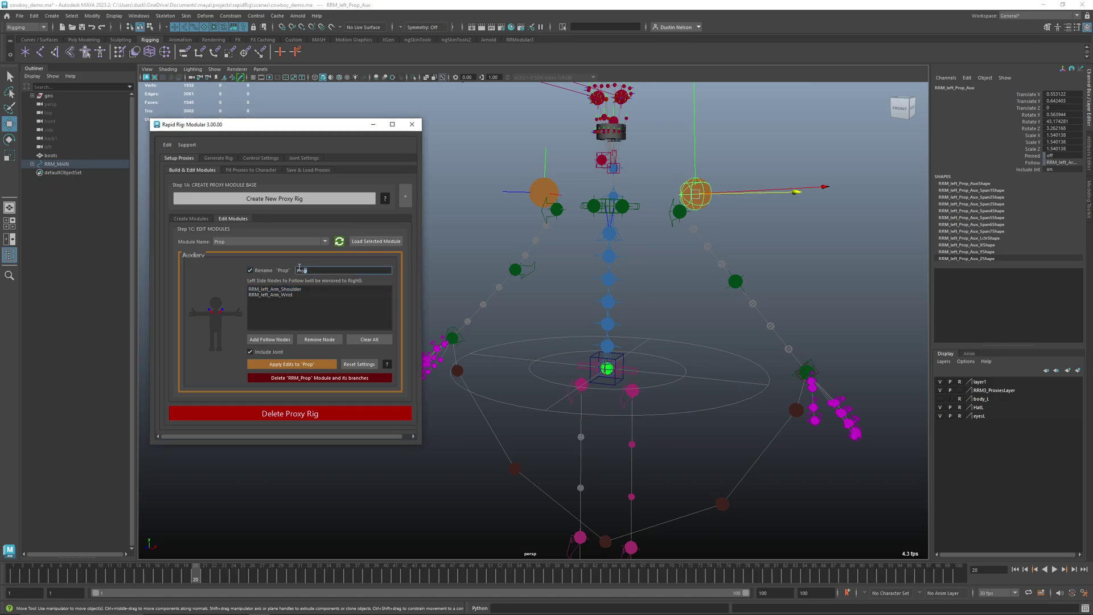
{"action": "type", "text": "ShoulderPad"}
{"action": "left_click", "coordinate": [289, 364]}
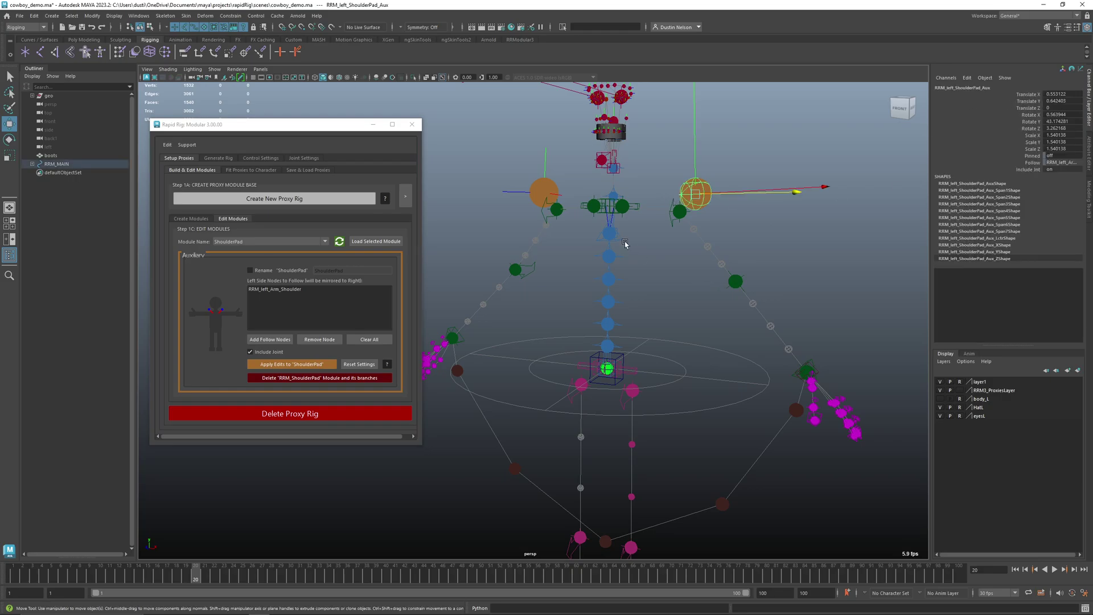
Load the Arm module, then the ShoulderPad module, into the Rapid Rig editor from their proxies.
{"action": "left_click", "coordinate": [682, 216]}
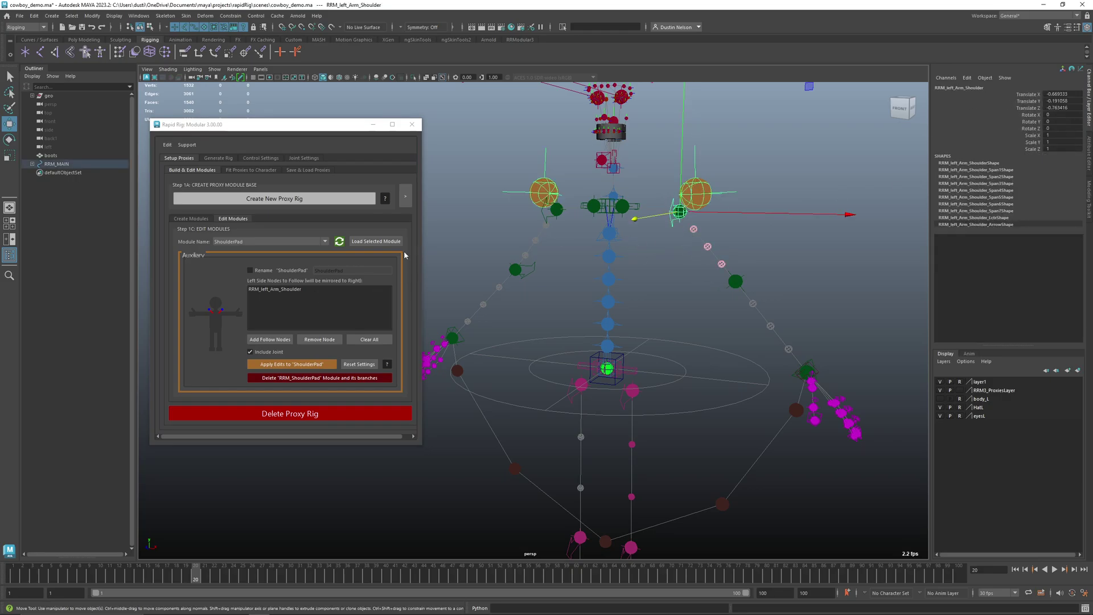
{"action": "left_click", "coordinate": [376, 241]}
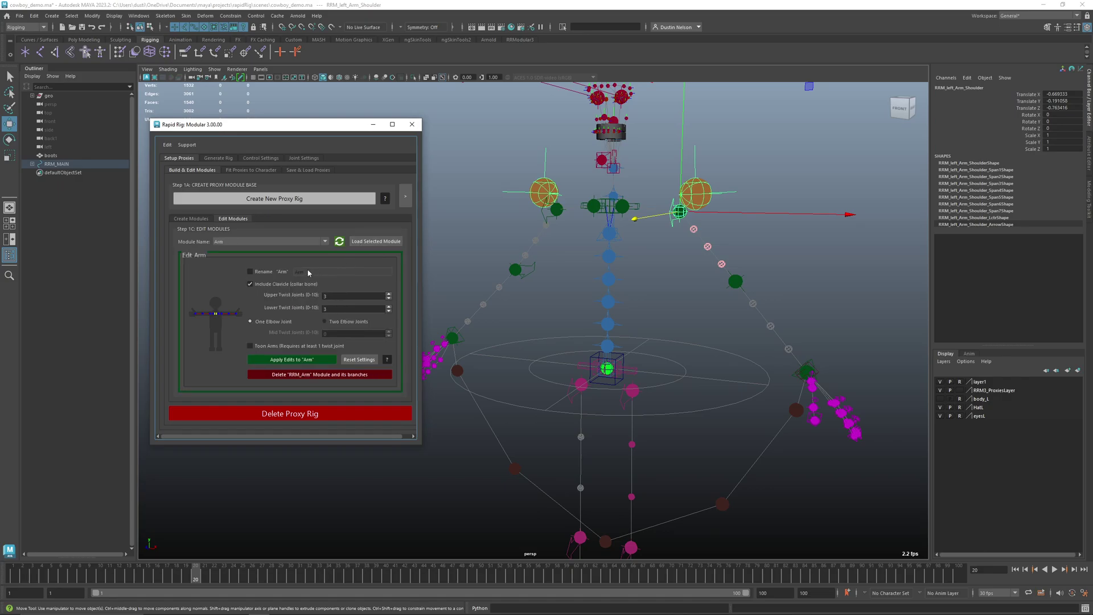
{"action": "left_click", "coordinate": [701, 202]}
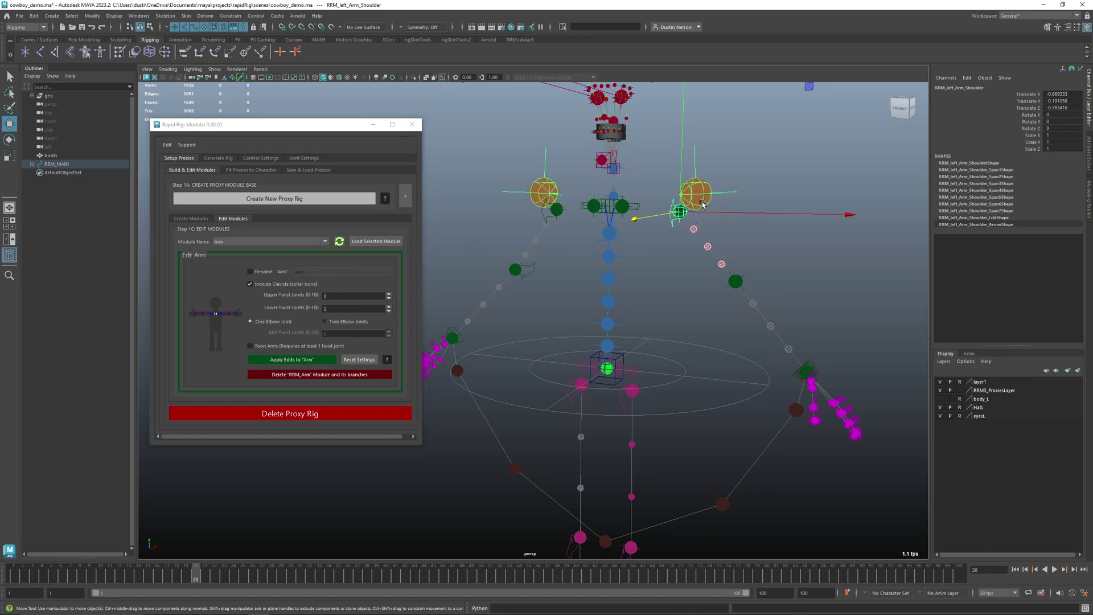
{"action": "left_click", "coordinate": [396, 241]}
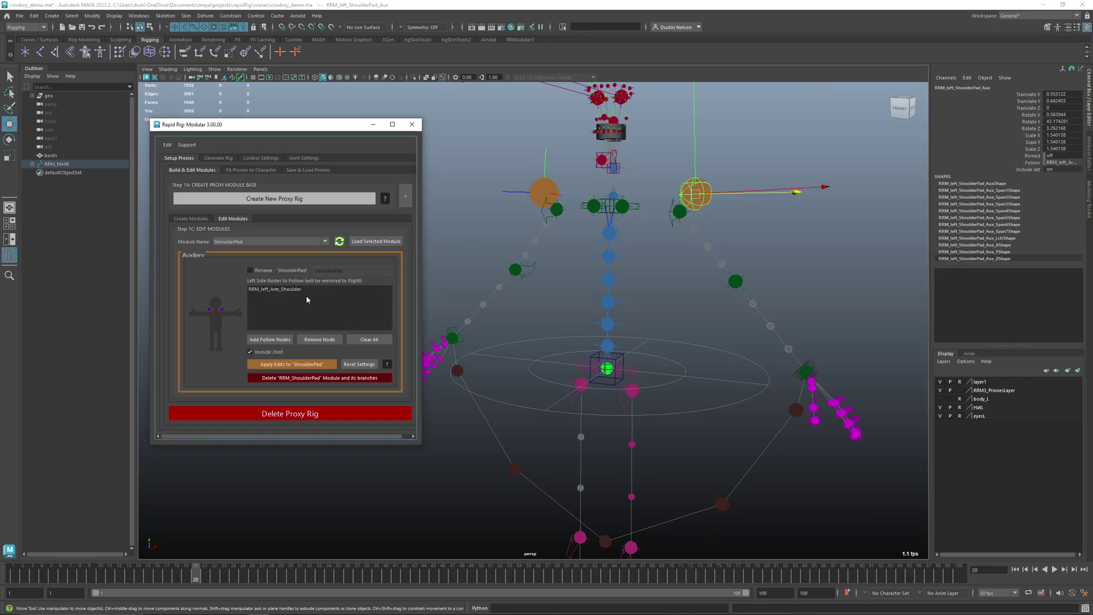
Reload the Arm module and rename it to Arm2 with Apply Edits.
{"action": "left_click", "coordinate": [676, 215]}
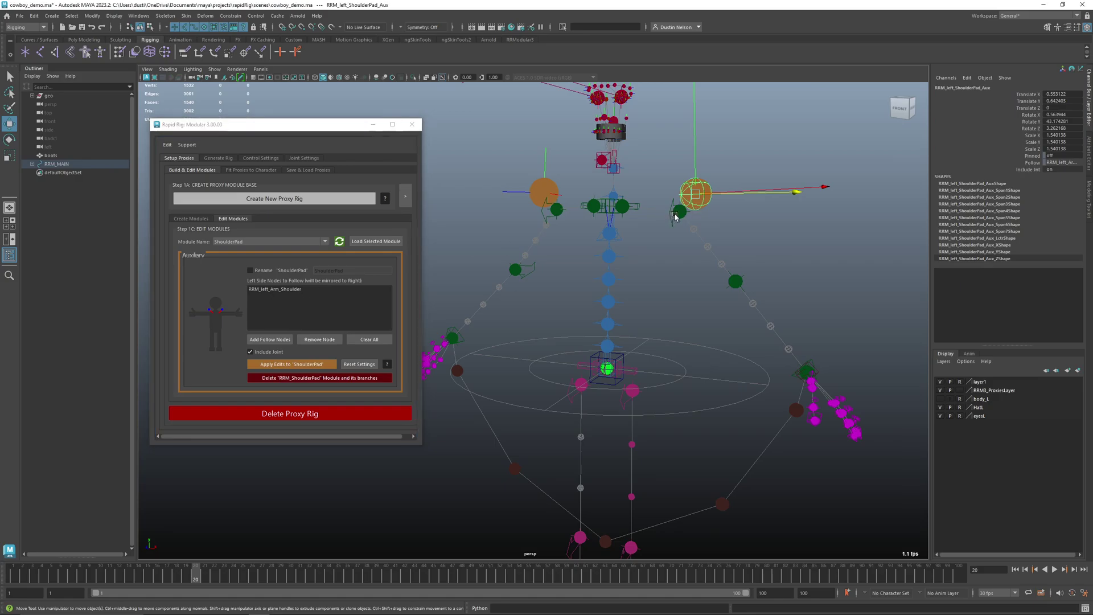
{"action": "left_click", "coordinate": [375, 242]}
{"action": "left_click", "coordinate": [374, 241]}
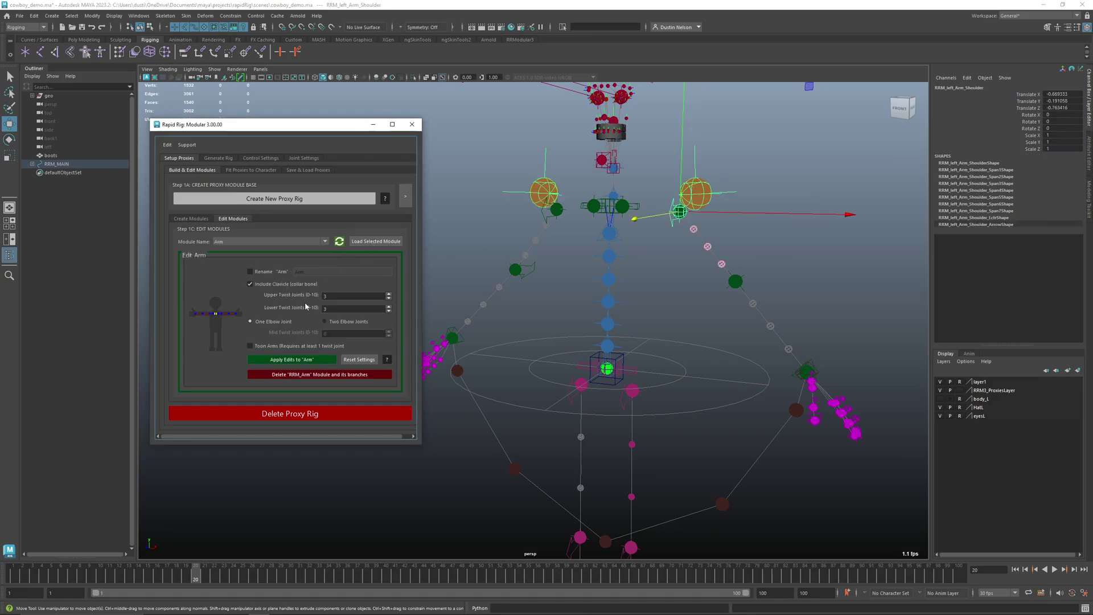
{"action": "left_click", "coordinate": [281, 271]}
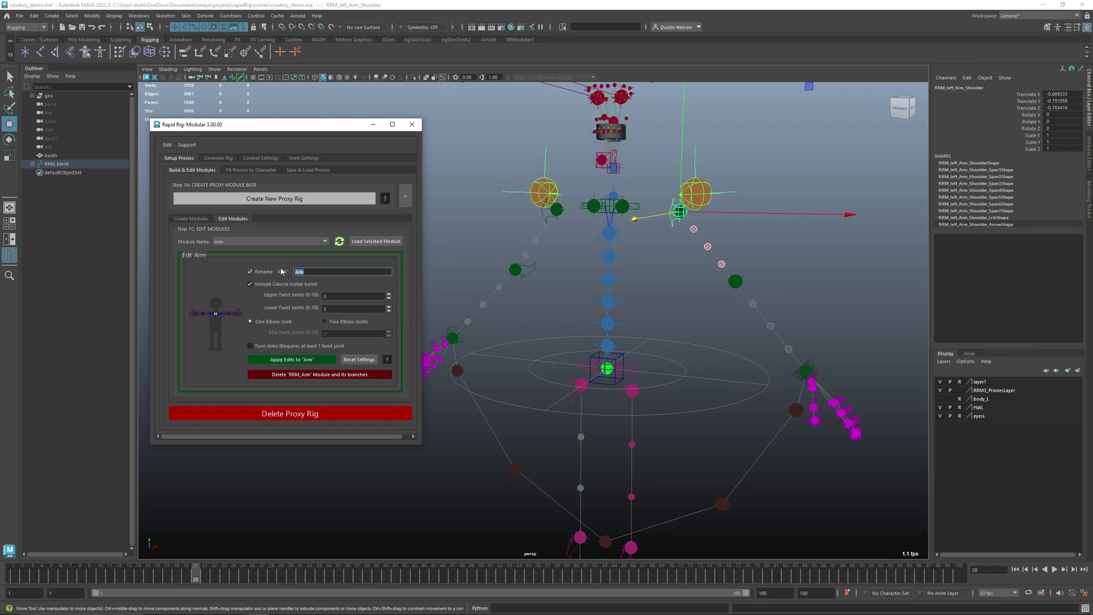
{"action": "type", "text": "Ar"}
{"action": "left_click", "coordinate": [325, 361]}
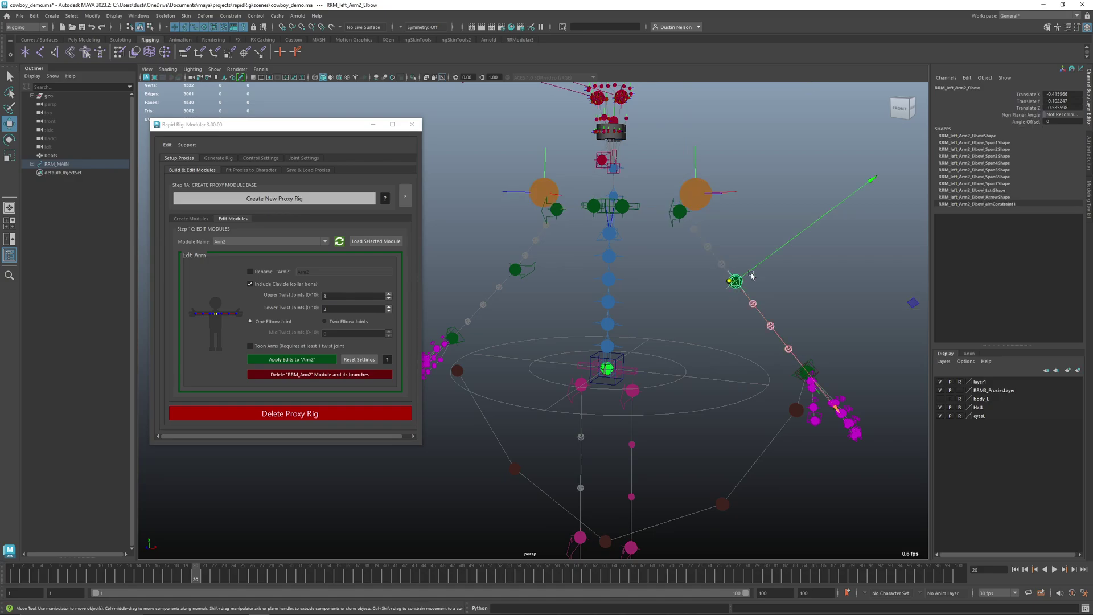
Reload the ShoulderPad module to confirm it now follows RRM_left_Arm2_Shoulder.
{"action": "left_click", "coordinate": [680, 212]}
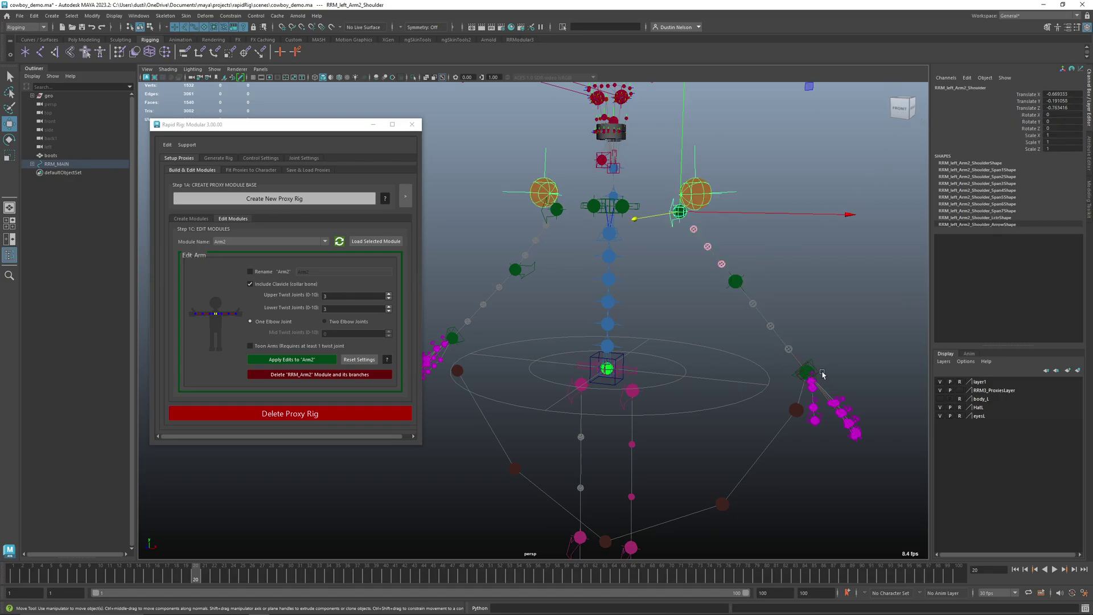
{"action": "left_click", "coordinate": [809, 370]}
{"action": "left_click", "coordinate": [692, 198]}
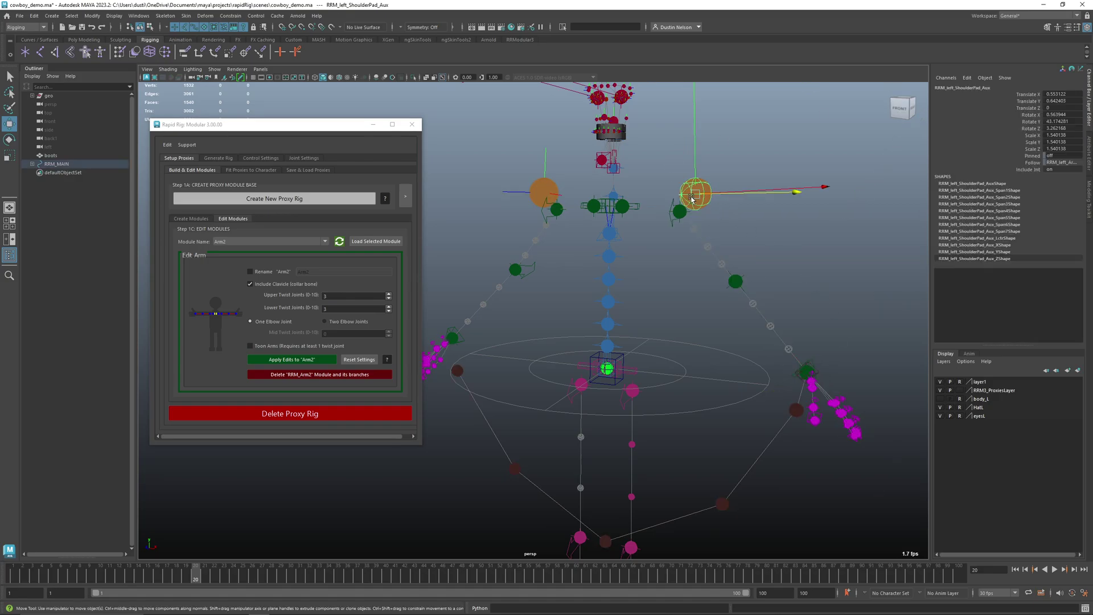
{"action": "left_click", "coordinate": [376, 240]}
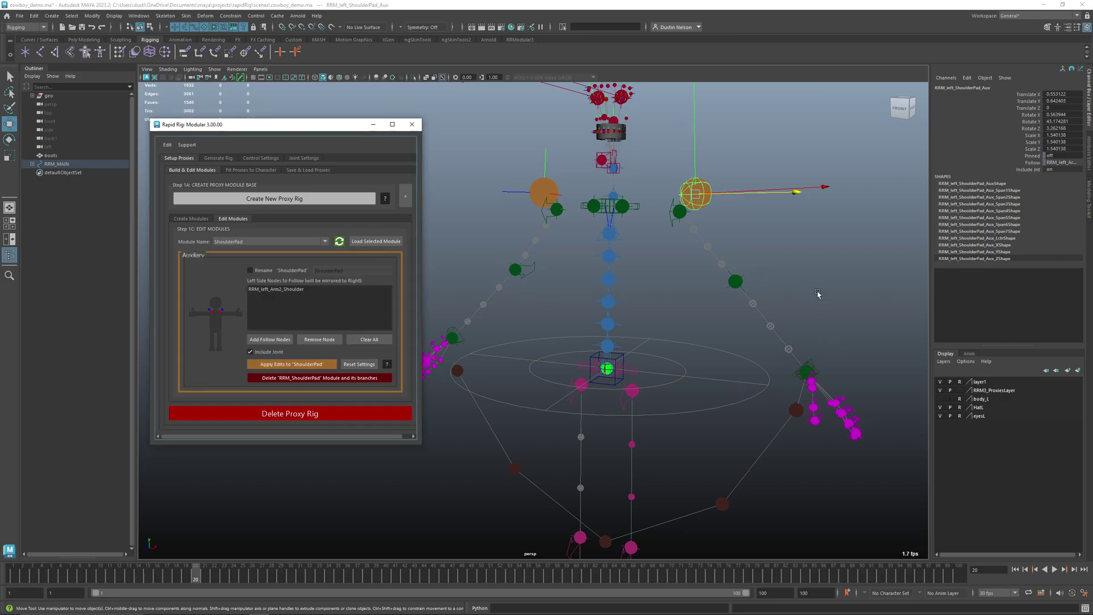
Load the Rope module for editing from one of its proxy nodes.
{"action": "left_click", "coordinate": [722, 504]}
{"action": "left_click", "coordinate": [373, 242]}
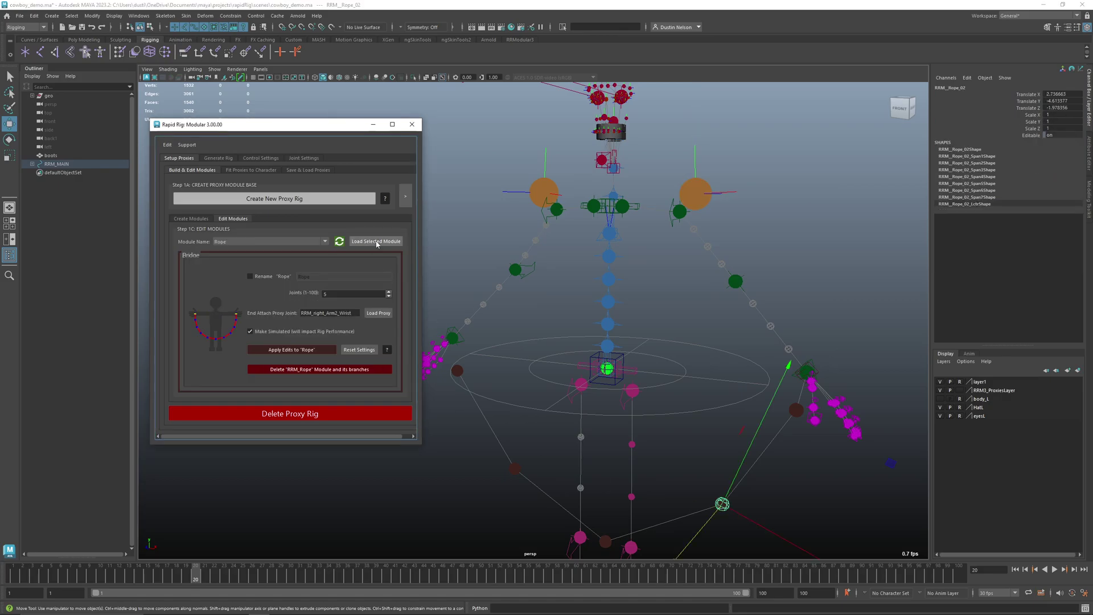
{"action": "left_click", "coordinate": [336, 294]}
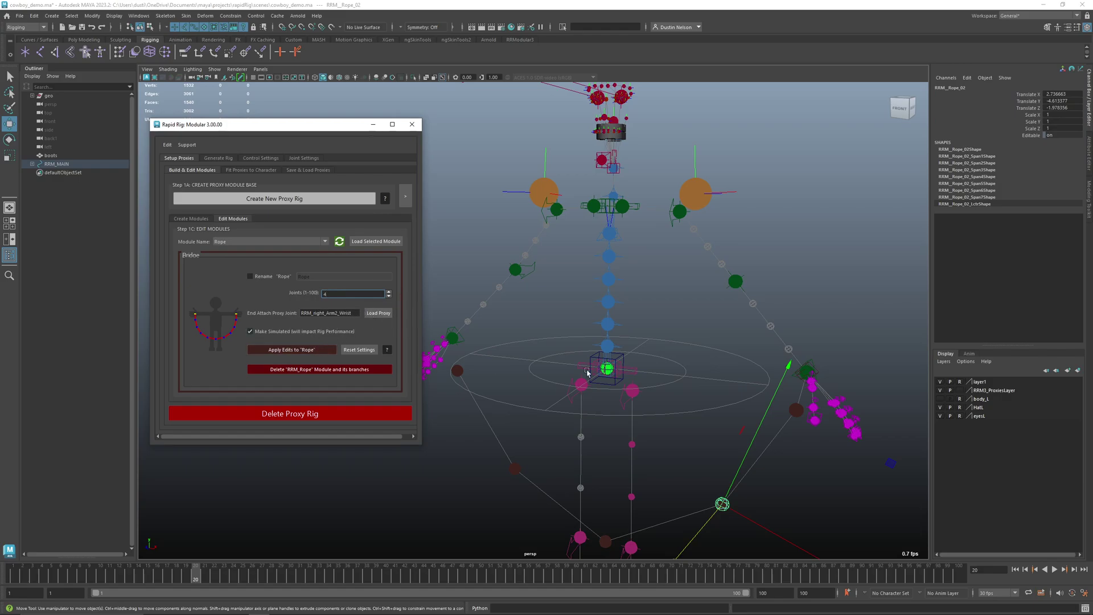
Replace the rope's end attach proxy joint with RRM_right_Arm2_Elbow and apply the edits.
{"action": "left_click_drag", "start_coordinate": [586, 370], "coordinate": [542, 337], "text": "alt"}
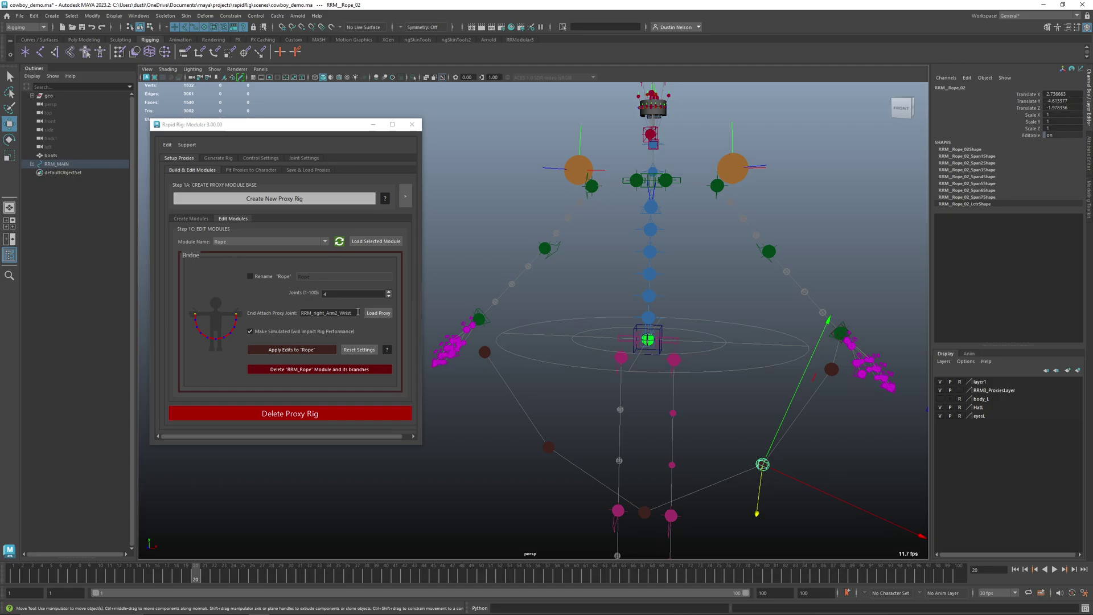
{"action": "left_click_drag", "start_coordinate": [357, 312], "coordinate": [273, 314]}
{"action": "middle_click_drag", "start_coordinate": [534, 348], "coordinate": [586, 335], "text": "alt"}
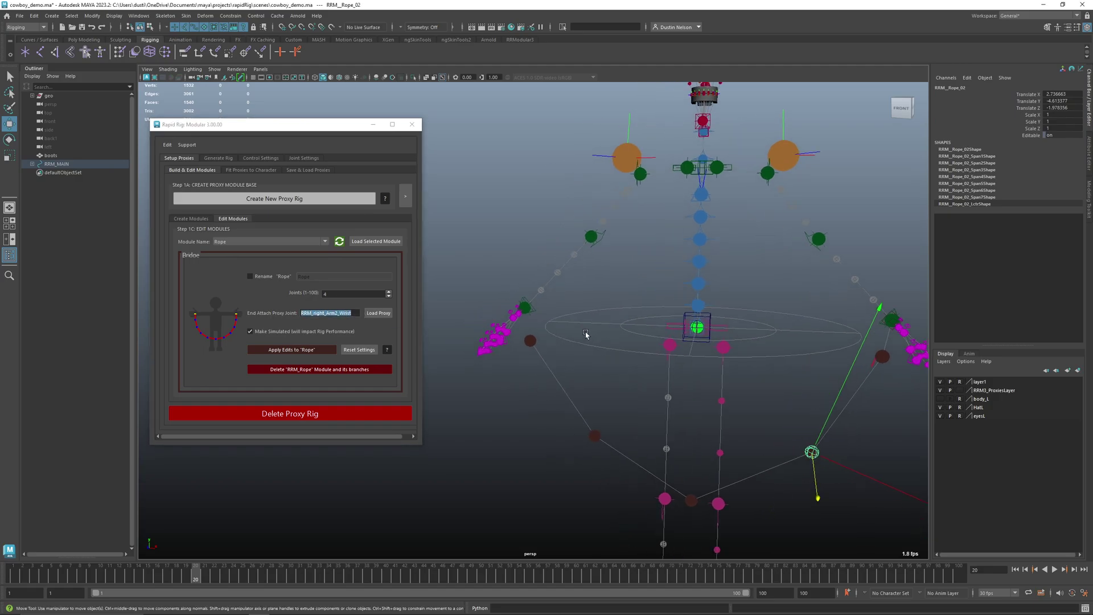
{"action": "left_click", "coordinate": [593, 242]}
{"action": "left_click", "coordinate": [378, 312]}
{"action": "middle_click_drag", "start_coordinate": [523, 315], "coordinate": [528, 314], "text": "alt"}
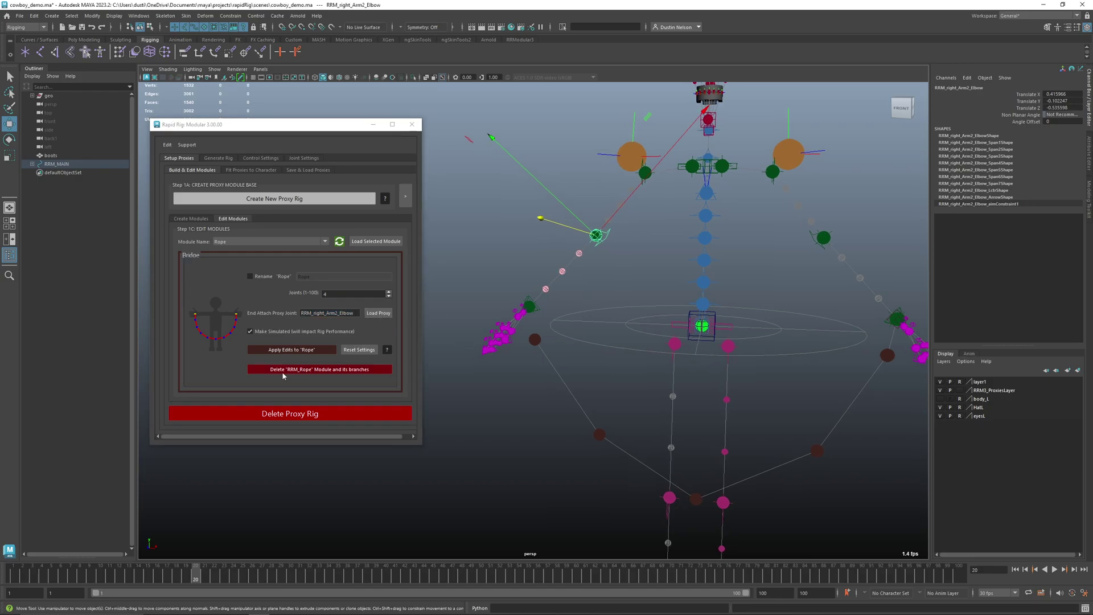
{"action": "left_click", "coordinate": [296, 349]}
Inspect the rope now reattached to the right Arm2 elbow.
{"action": "middle_click_drag", "start_coordinate": [605, 246], "coordinate": [581, 243], "text": "alt"}
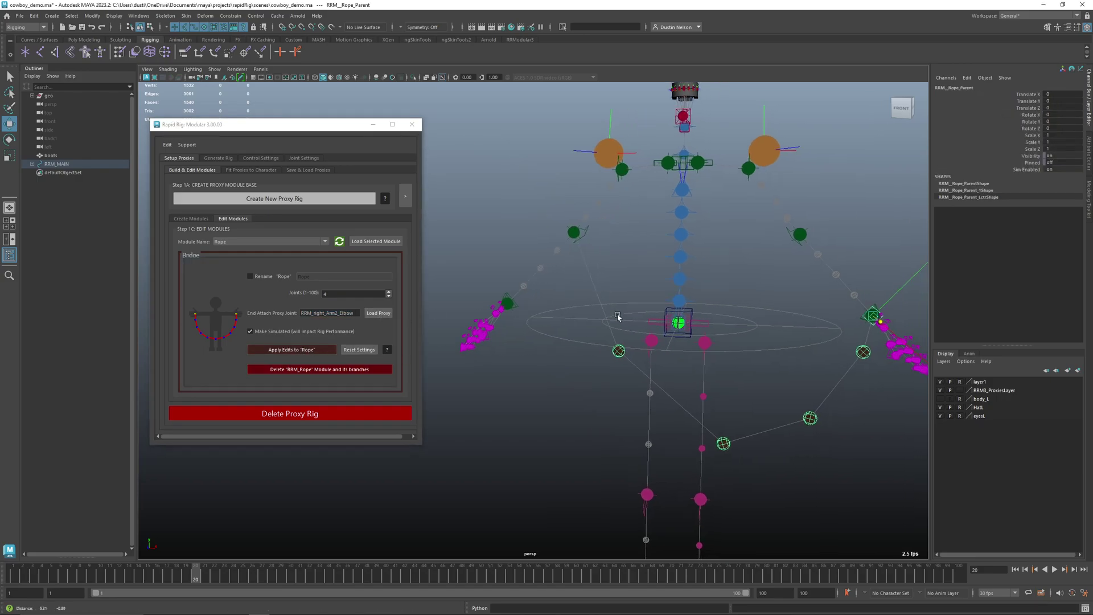
{"action": "left_click", "coordinate": [580, 242]}
{"action": "scroll", "coordinate": [653, 313], "scroll_direction": "down", "scroll_amount": 2}
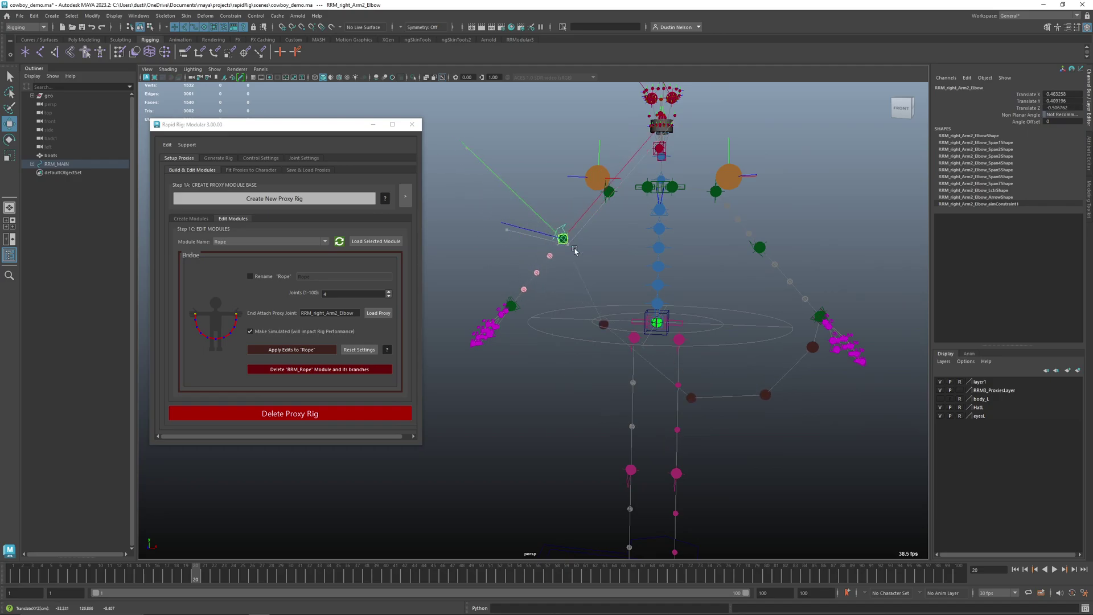
{"action": "left_click_drag", "start_coordinate": [654, 313], "coordinate": [678, 314], "text": "alt"}
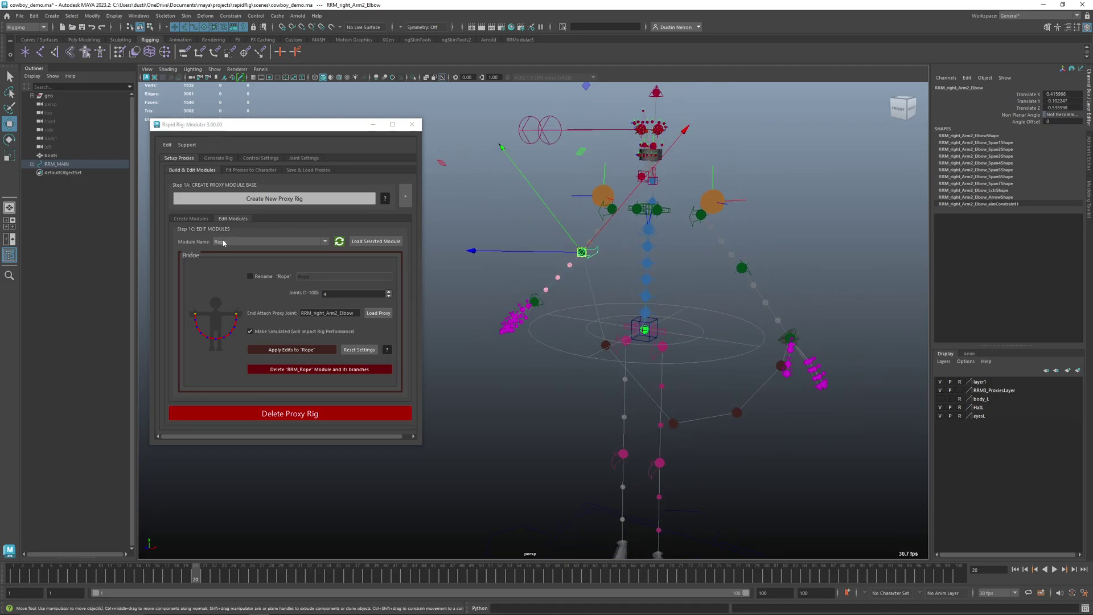
{"action": "left_click", "coordinate": [263, 246]}
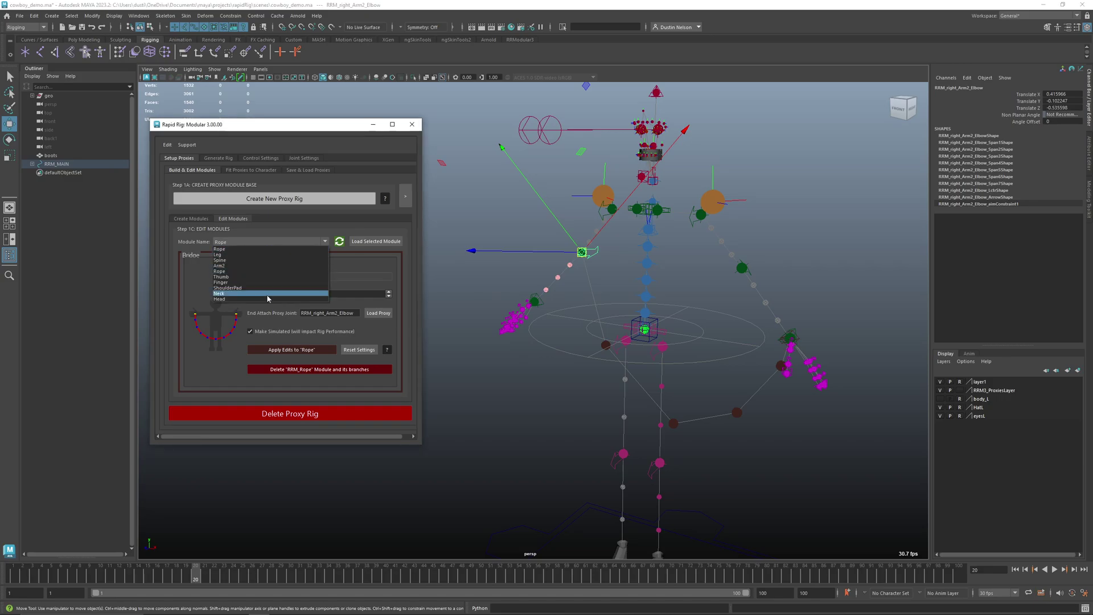
{"action": "left_click", "coordinate": [192, 387]}
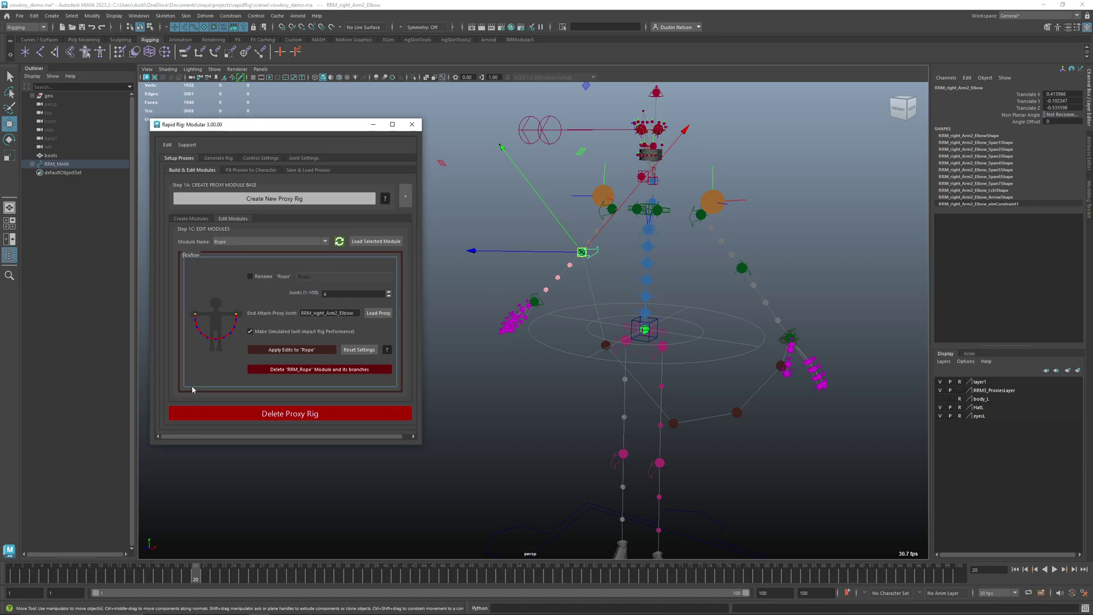
{"action": "left_click", "coordinate": [194, 220]}
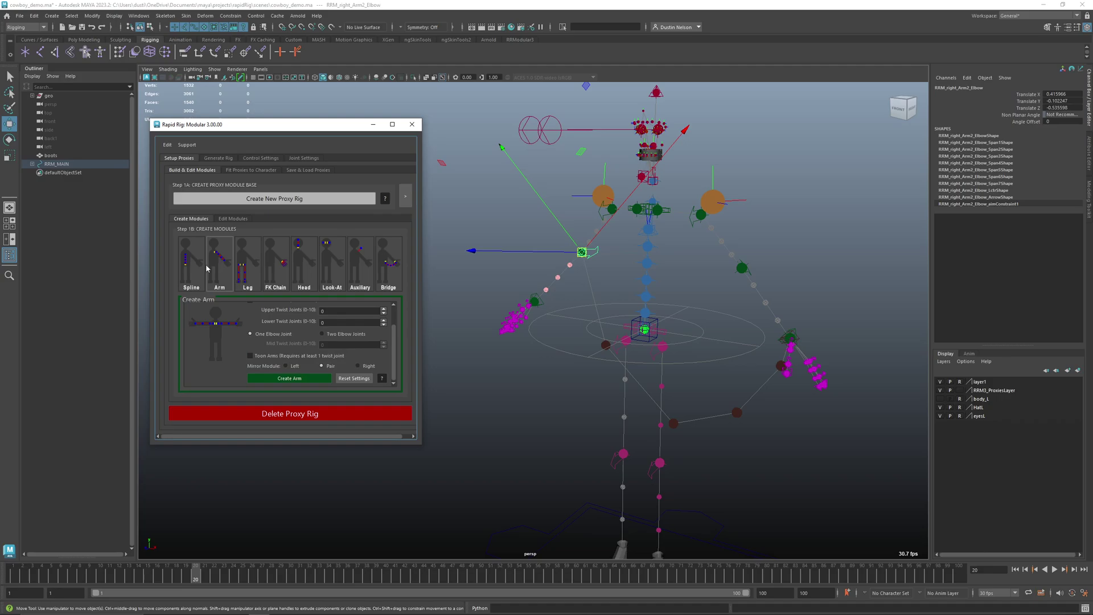
{"action": "left_click", "coordinate": [192, 281]}
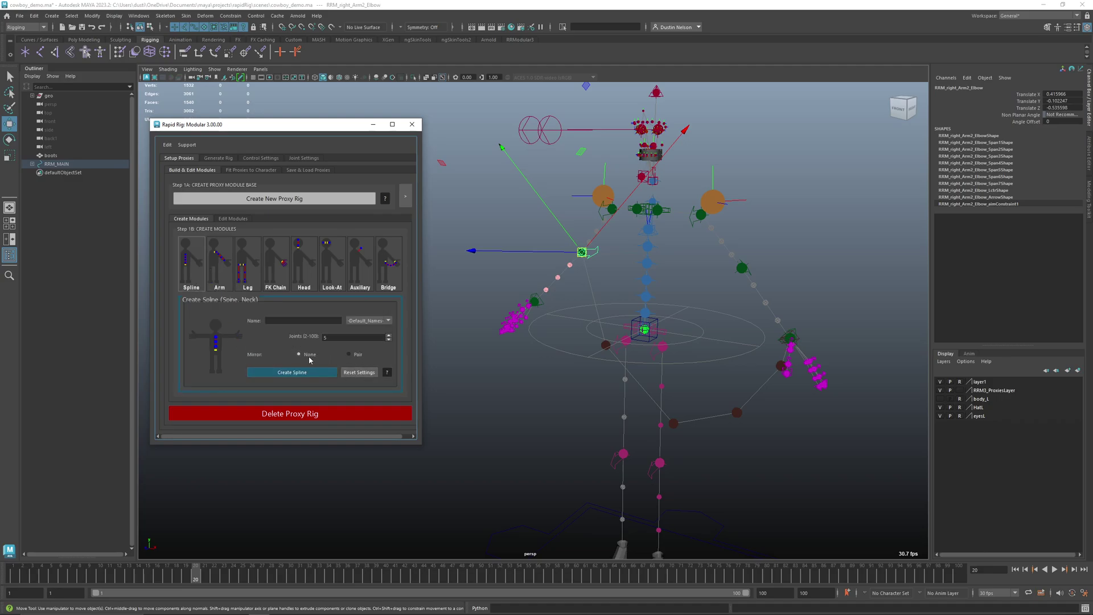
{"action": "left_click", "coordinate": [334, 267]}
{"action": "left_click", "coordinate": [358, 269]}
{"action": "left_click", "coordinate": [304, 265]}
{"action": "left_click", "coordinate": [248, 265]}
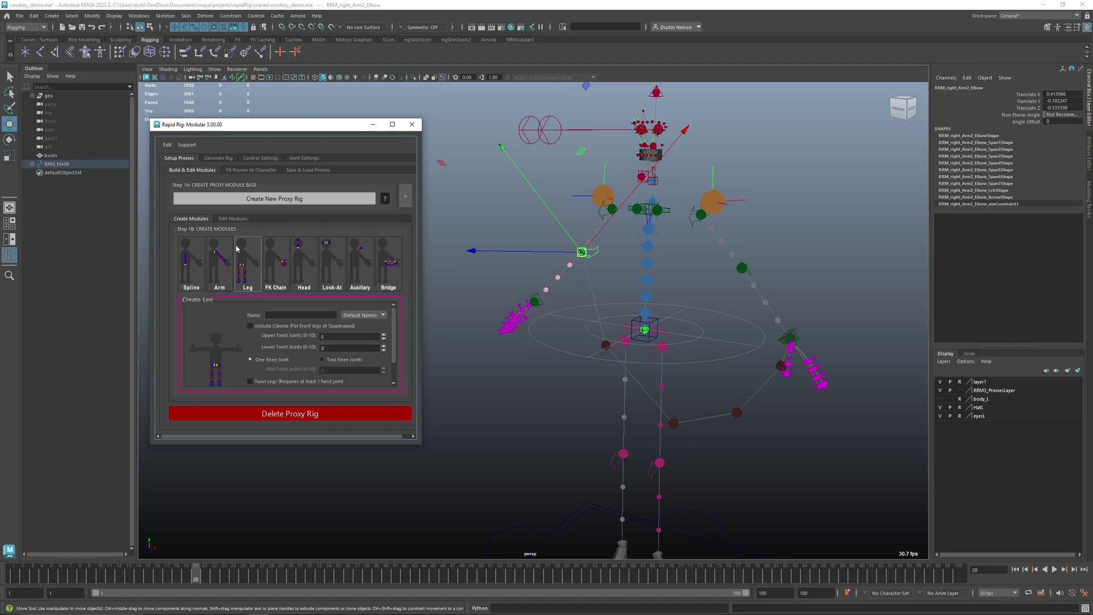
{"action": "left_click", "coordinate": [233, 219]}
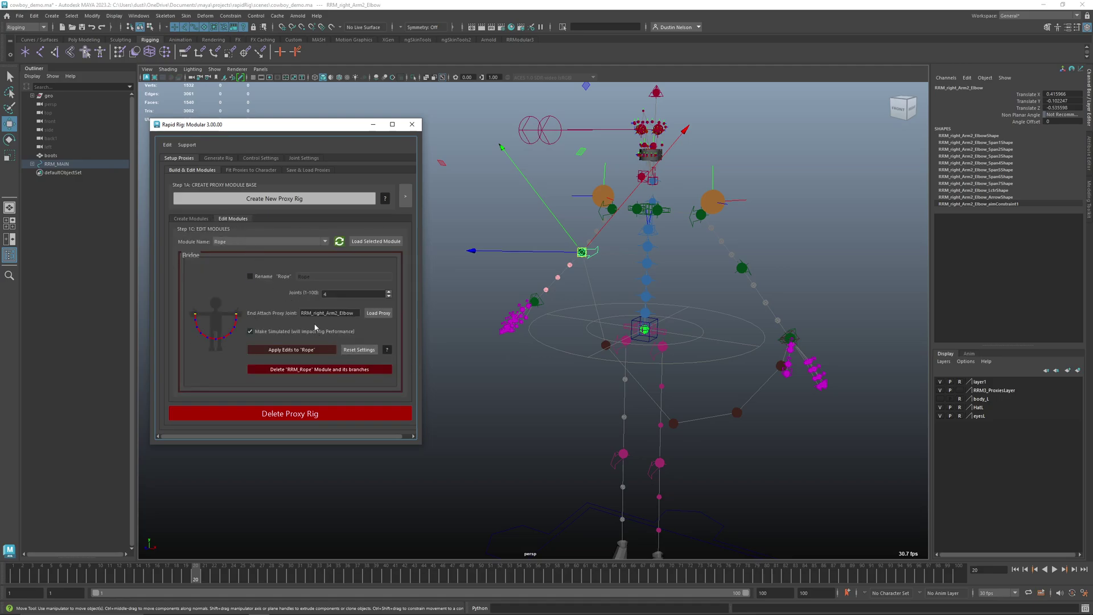